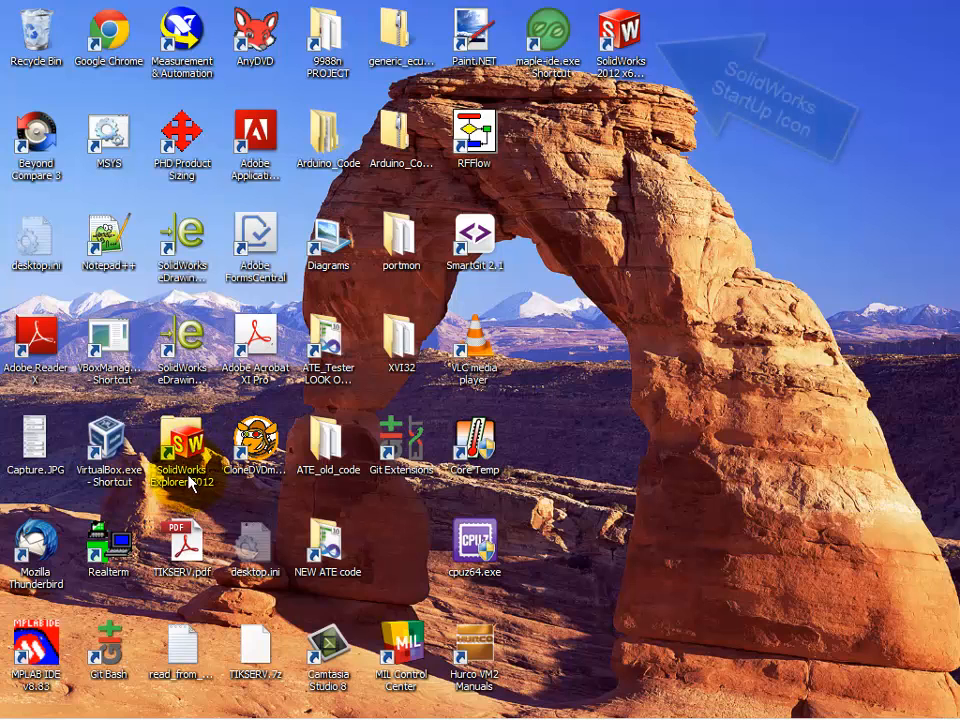
Start SolidWorks, create a new part document, and bring up its sketch tools.
double_click(628, 58)
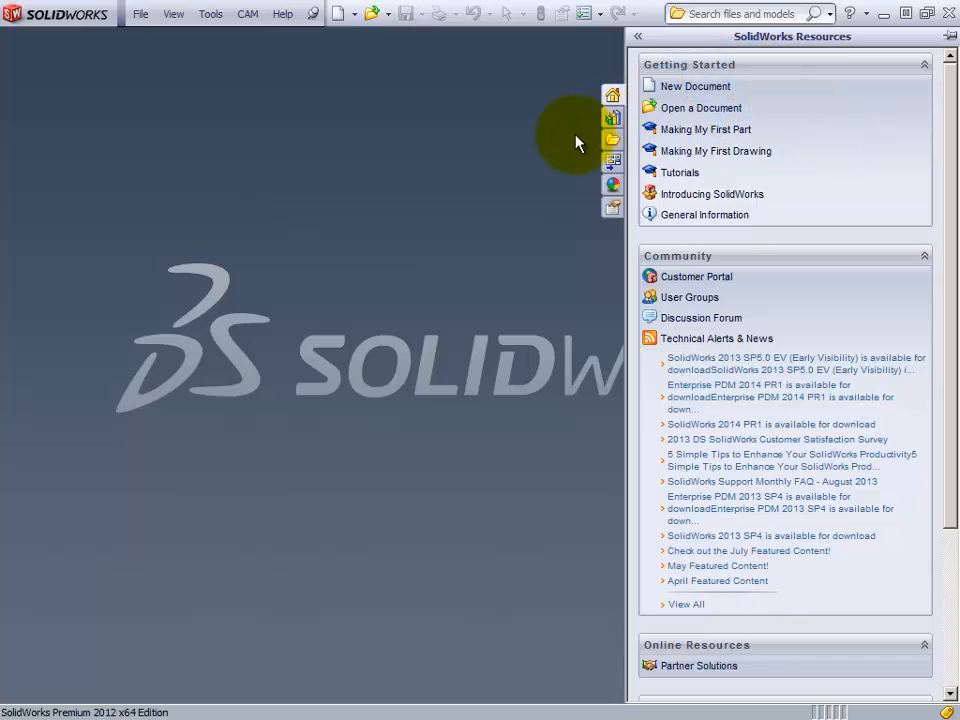
left_click(140, 14)
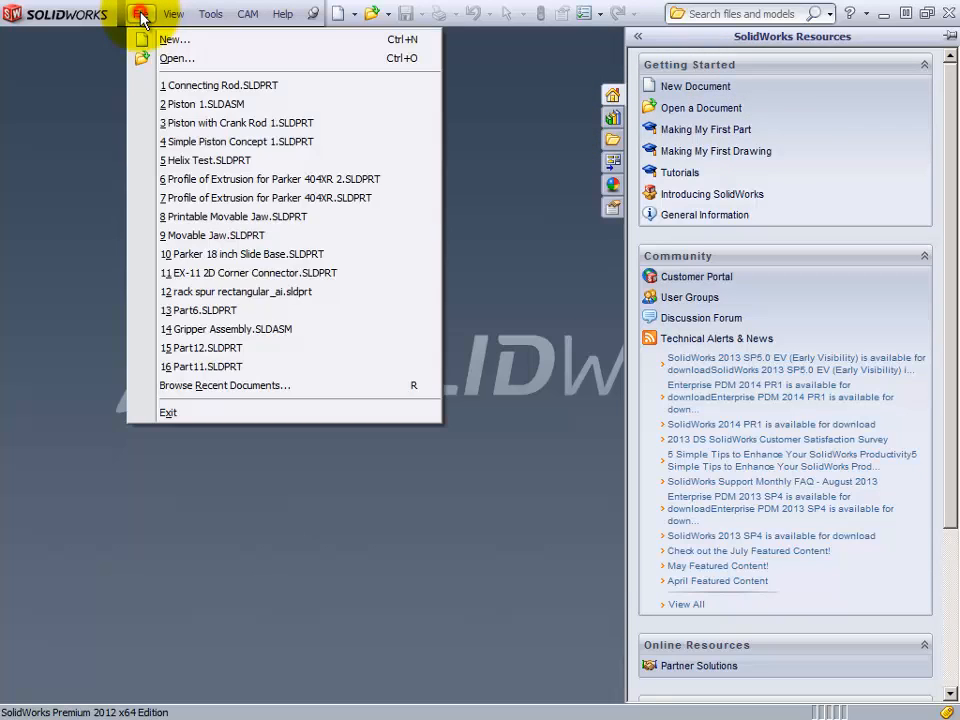
mouse_move(172, 16)
mouse_move(141, 18)
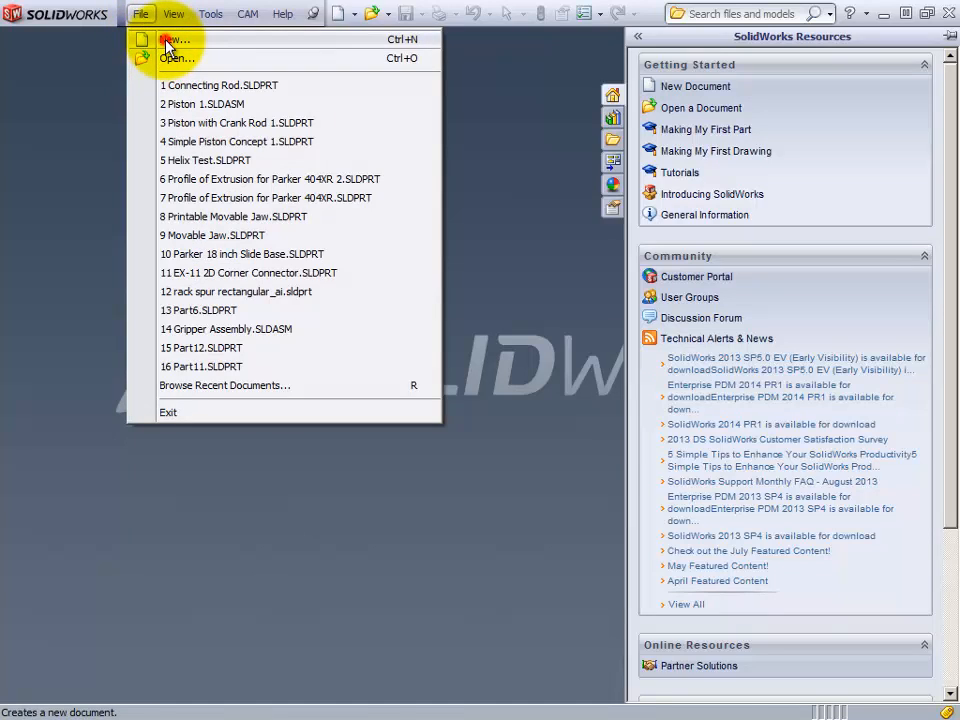
left_click(168, 41)
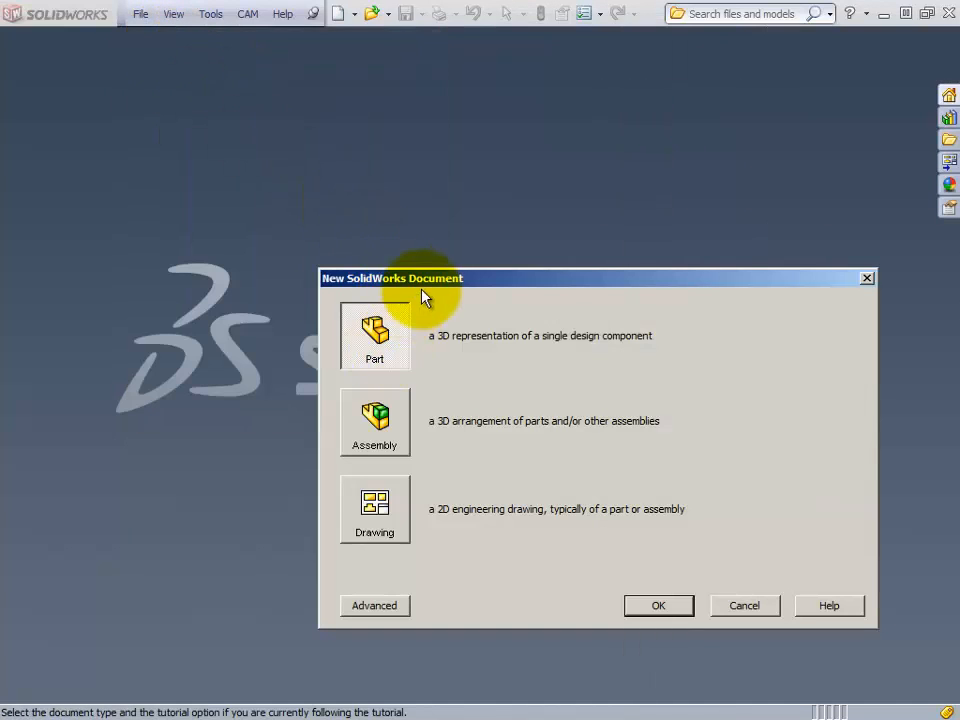
left_click_drag(444, 281, 274, 178)
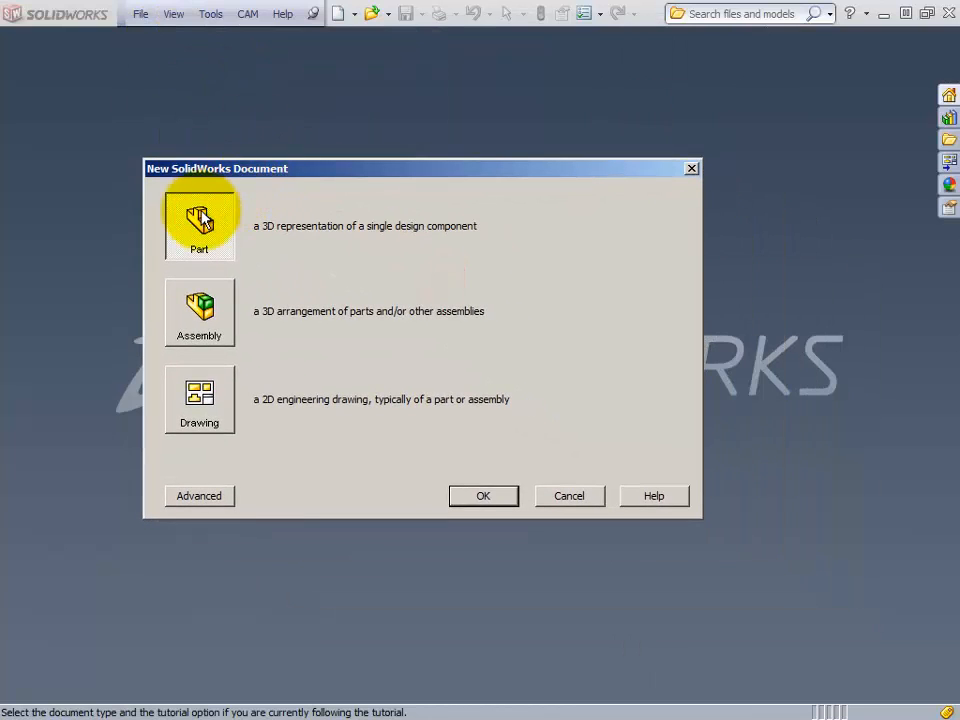
left_click(486, 496)
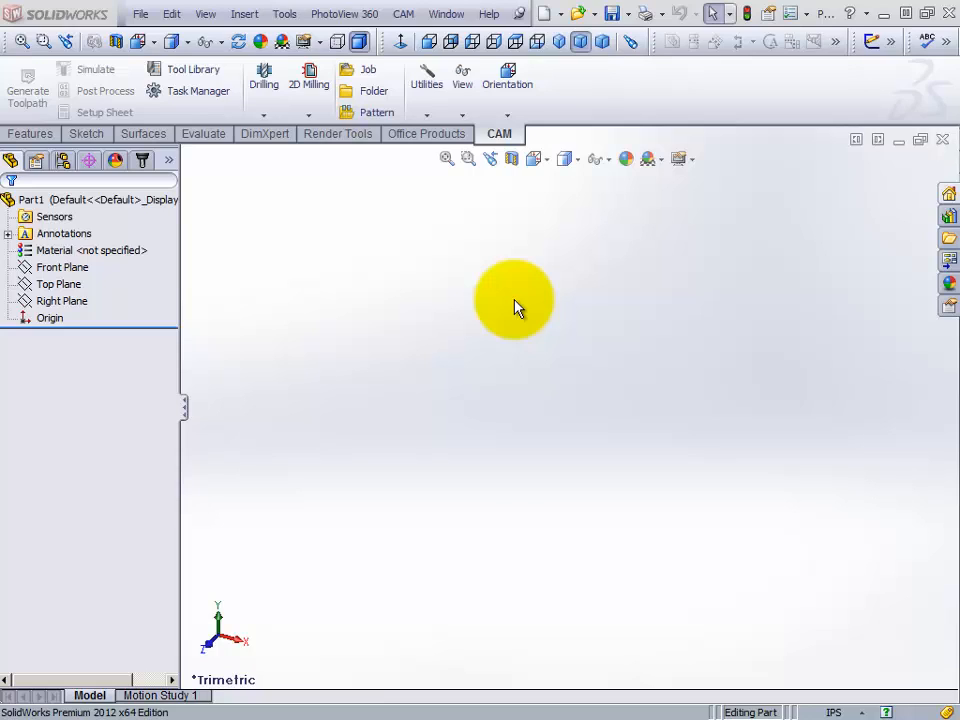
left_click(88, 134)
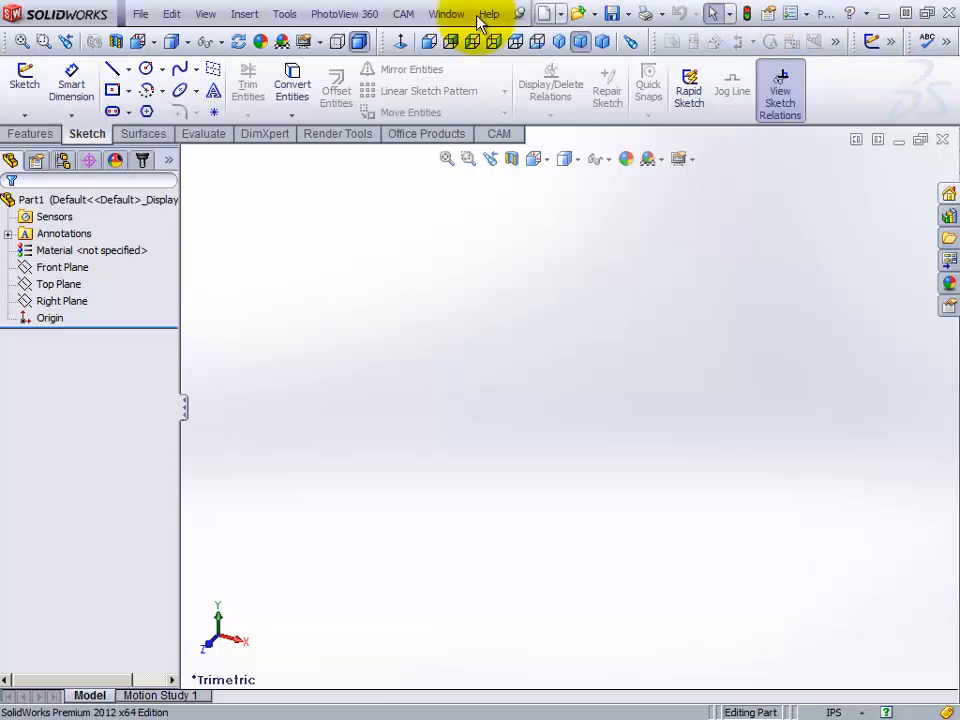
left_click(140, 16)
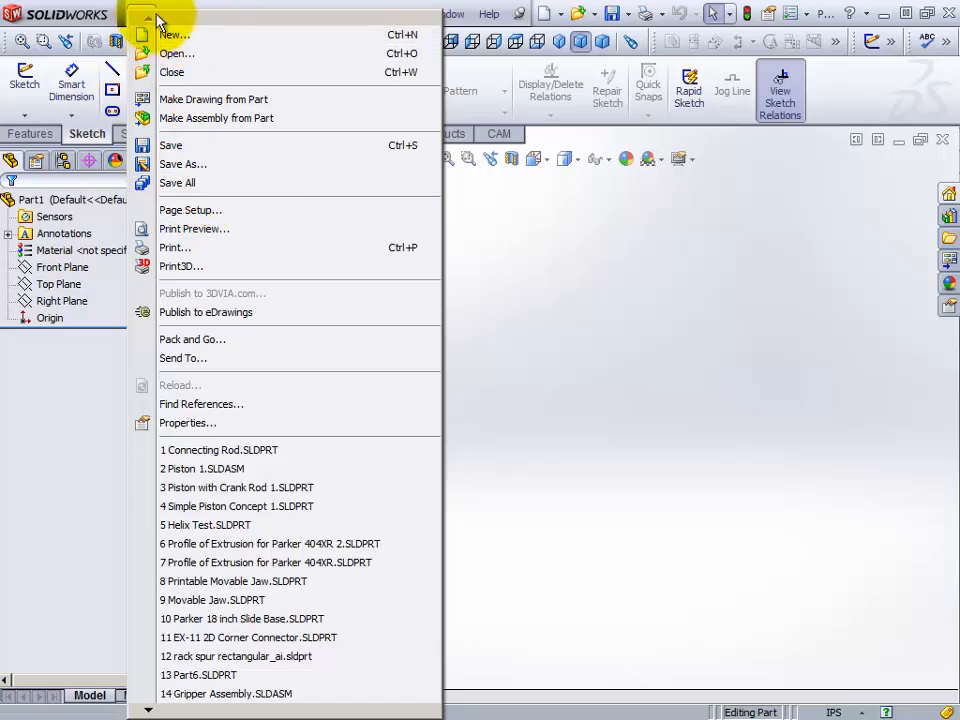
mouse_move(166, 20)
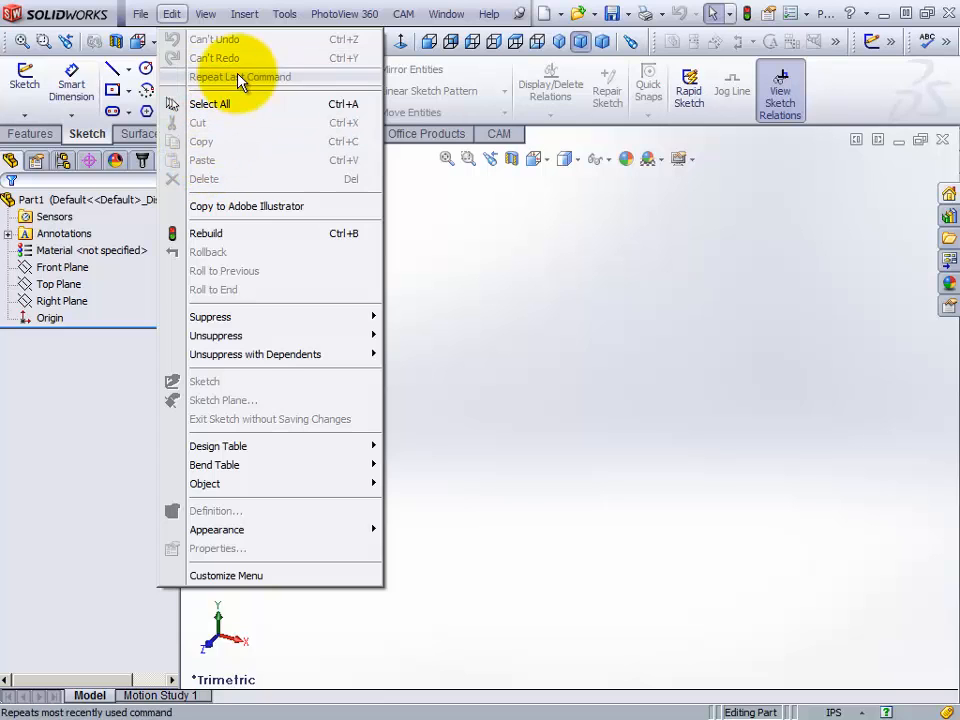
mouse_move(207, 20)
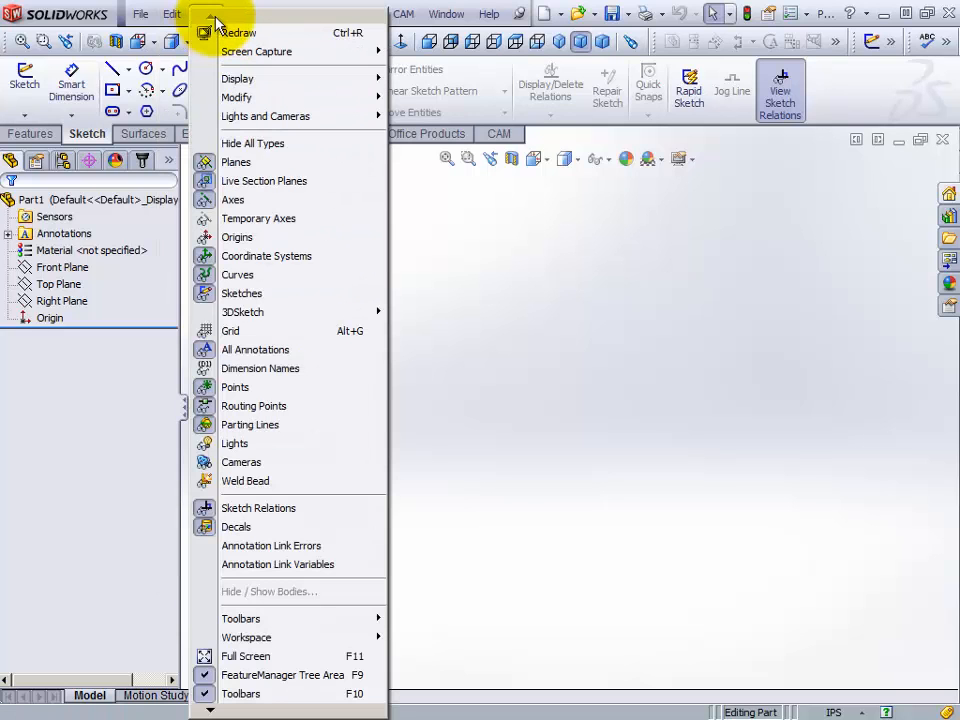
mouse_move(440, 14)
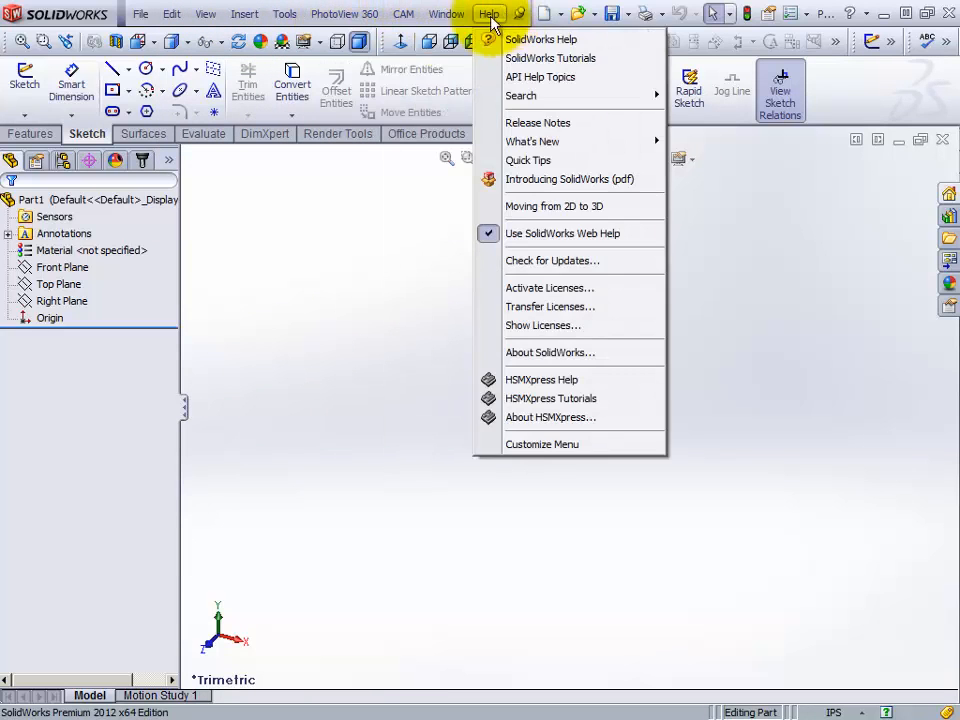
mouse_move(403, 14)
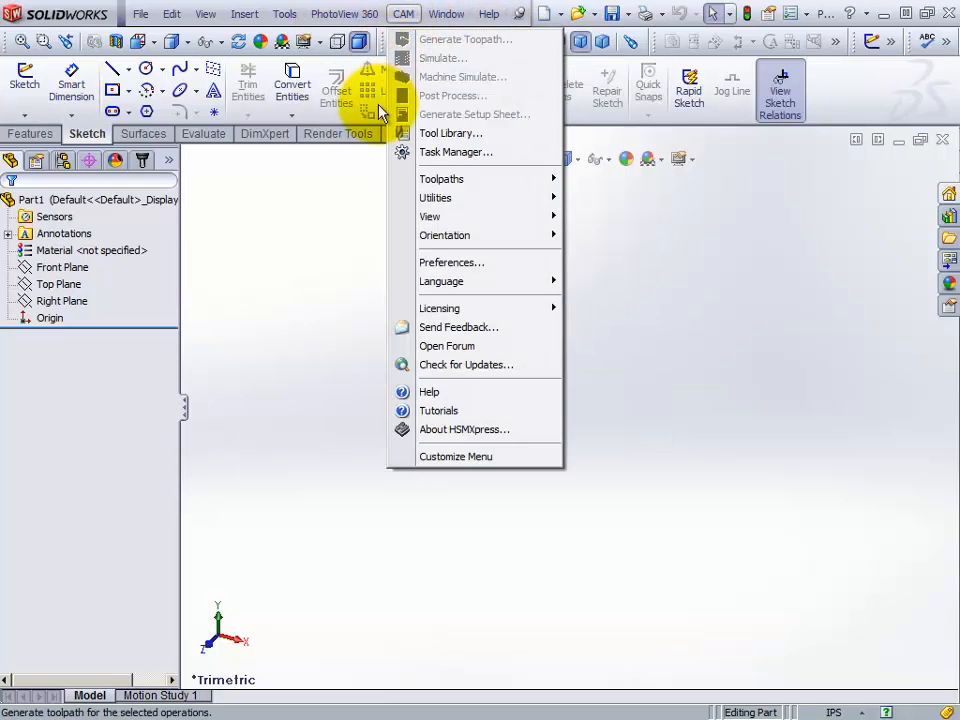
mouse_move(348, 20)
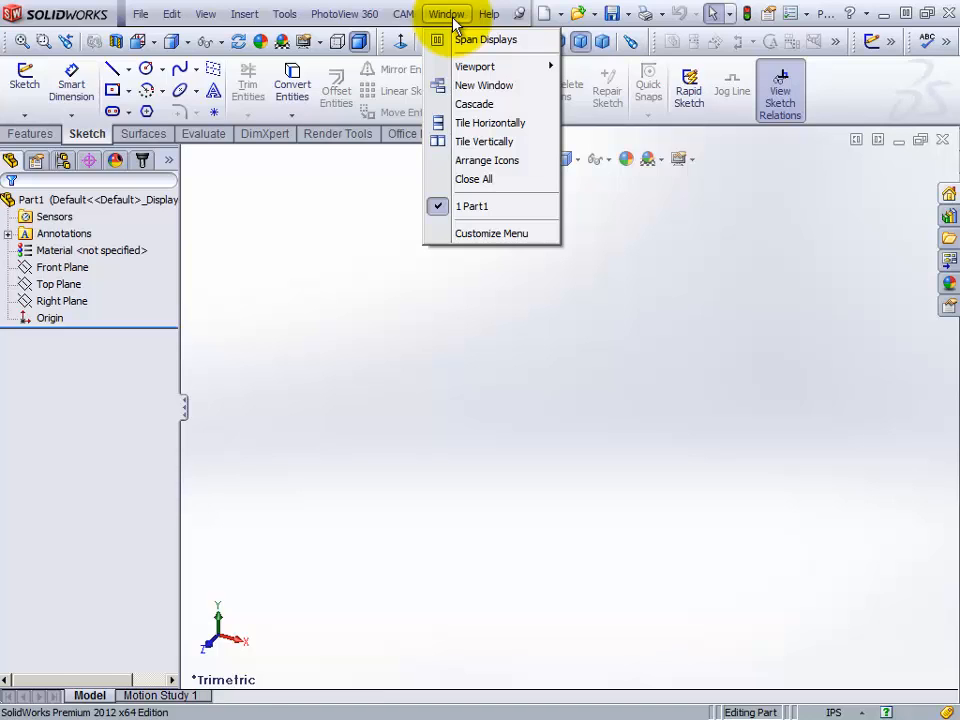
left_click(336, 259)
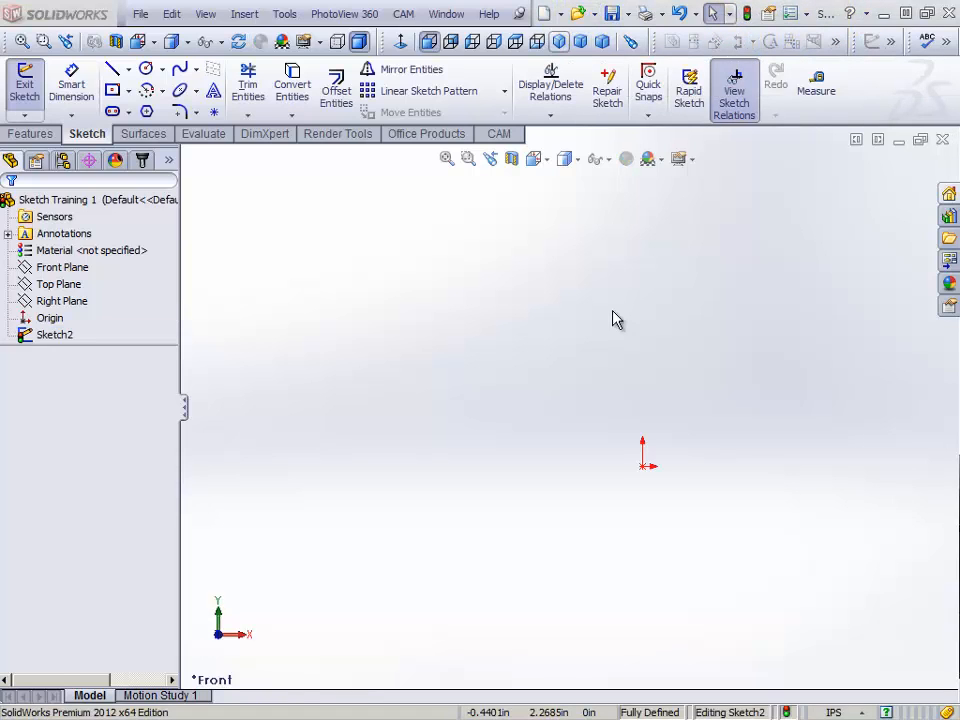
left_click(613, 312)
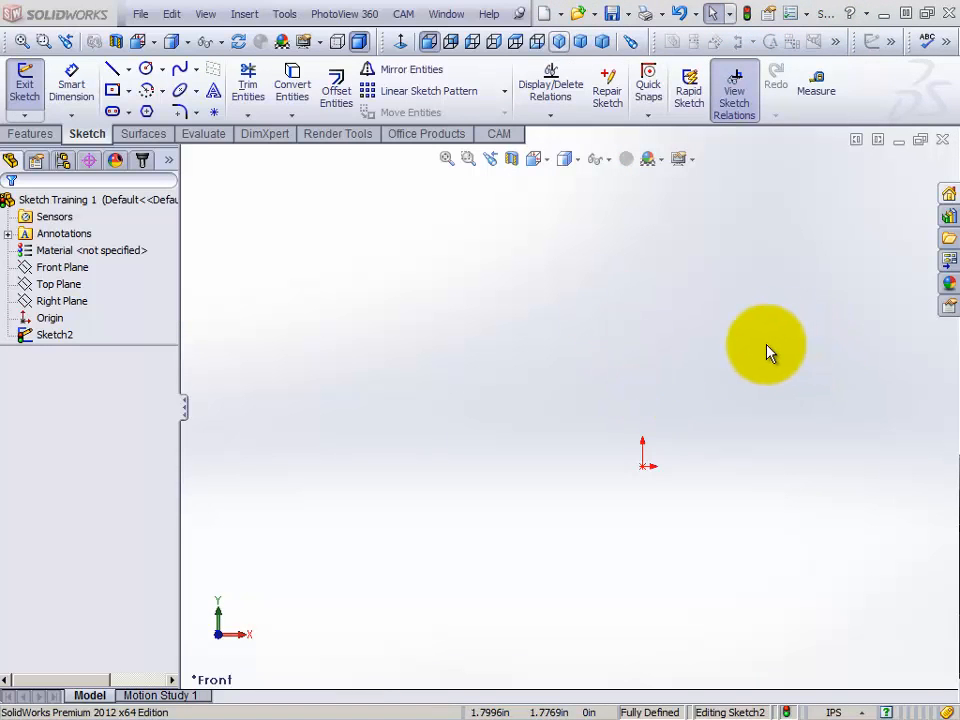
Examine the Measure command in the Tools category of the interface customization settings, then close them.
left_click(807, 16)
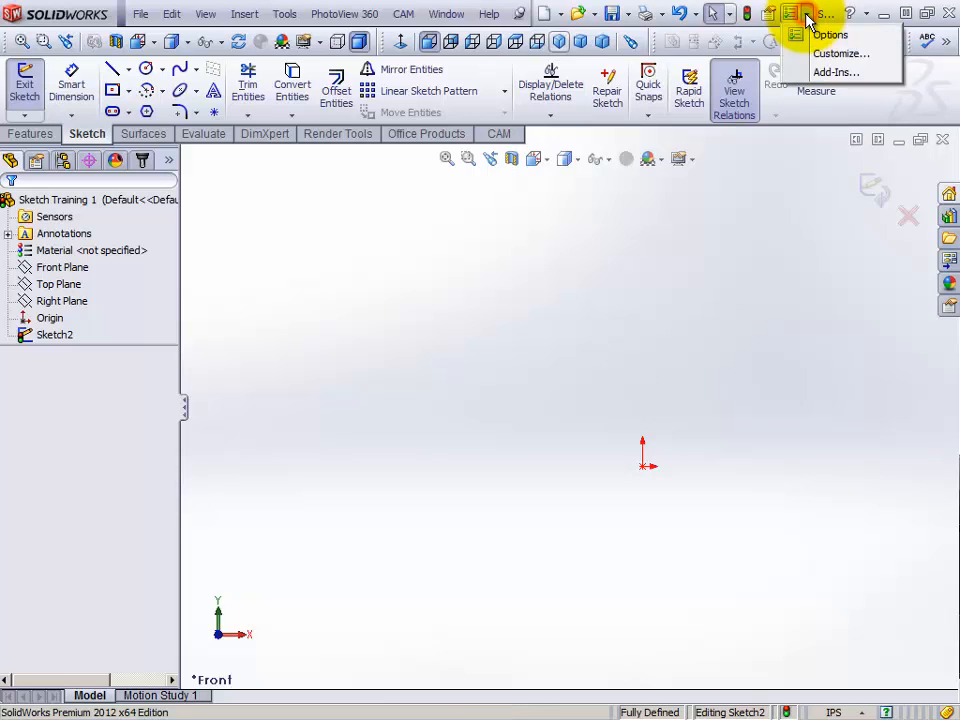
left_click(829, 55)
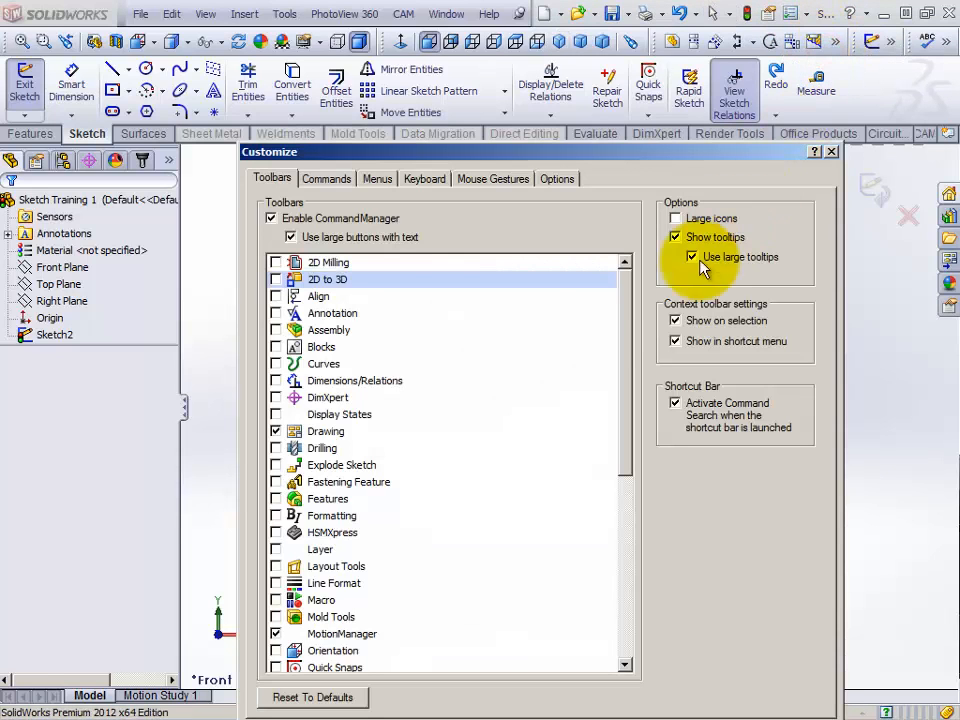
left_click(330, 180)
left_click_drag(565, 318, 591, 471)
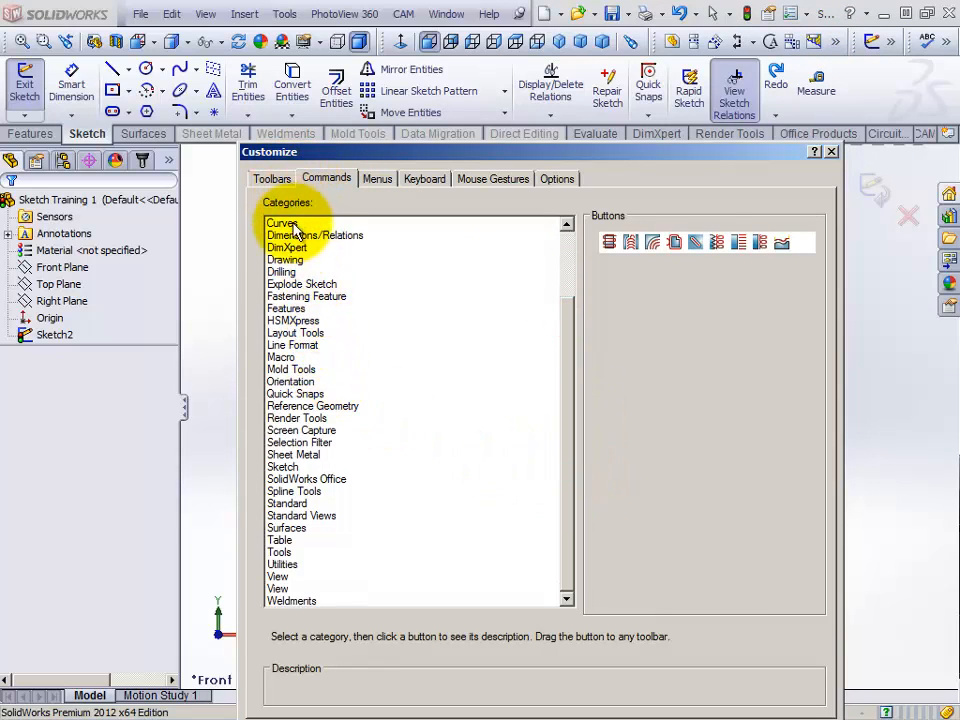
left_click(280, 553)
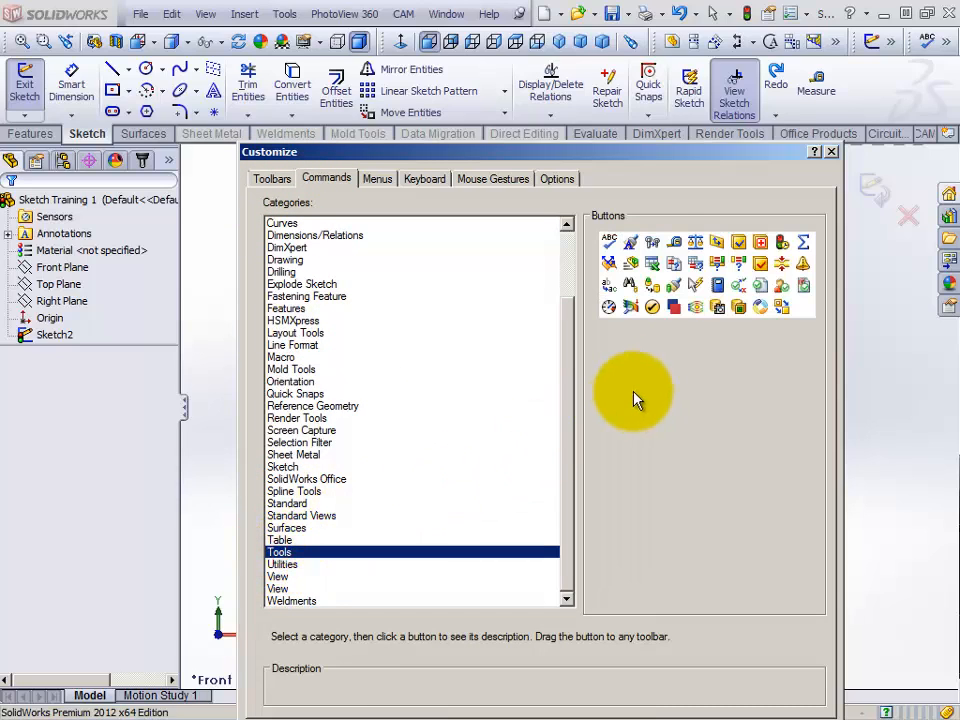
left_click(677, 242)
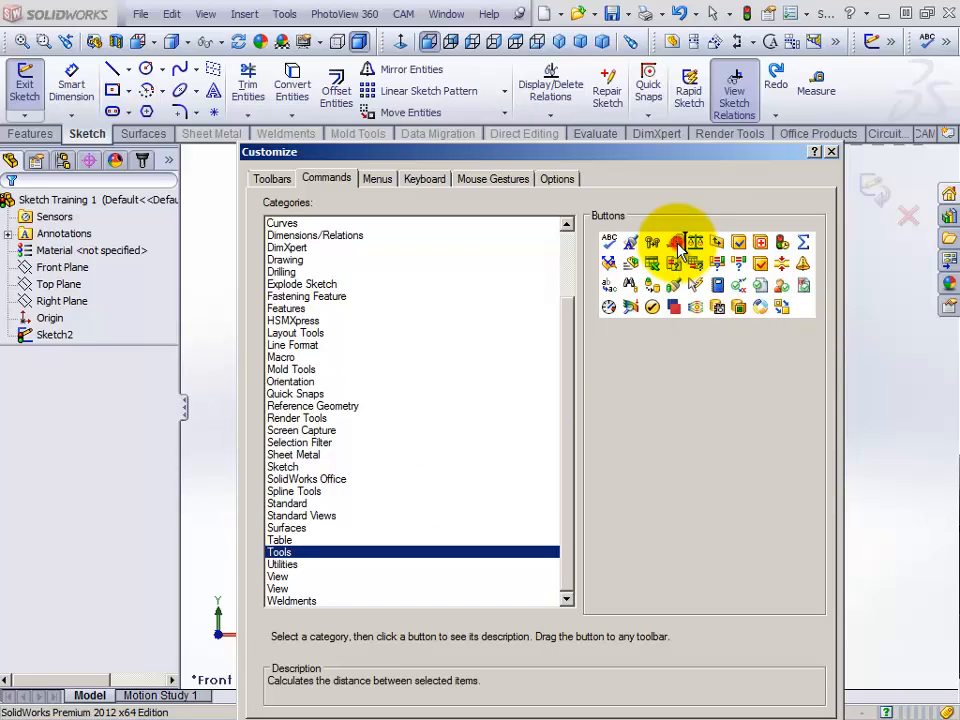
mouse_move(687, 234)
left_mouse_down()
mouse_move(870, 101)
mouse_move(703, 386)
left_mouse_up()
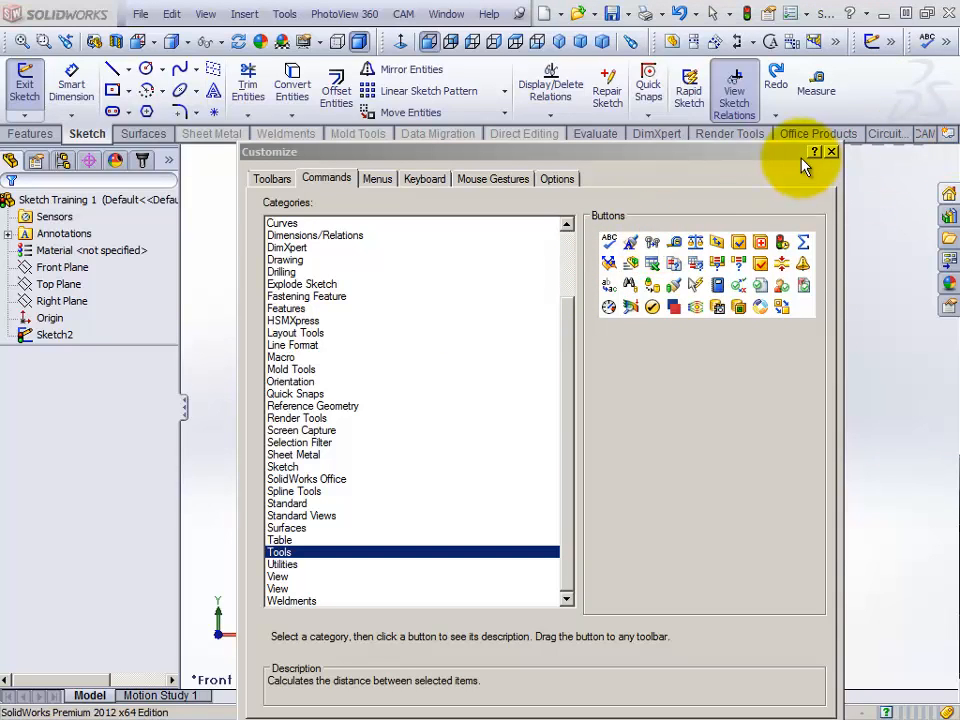
left_click(830, 152)
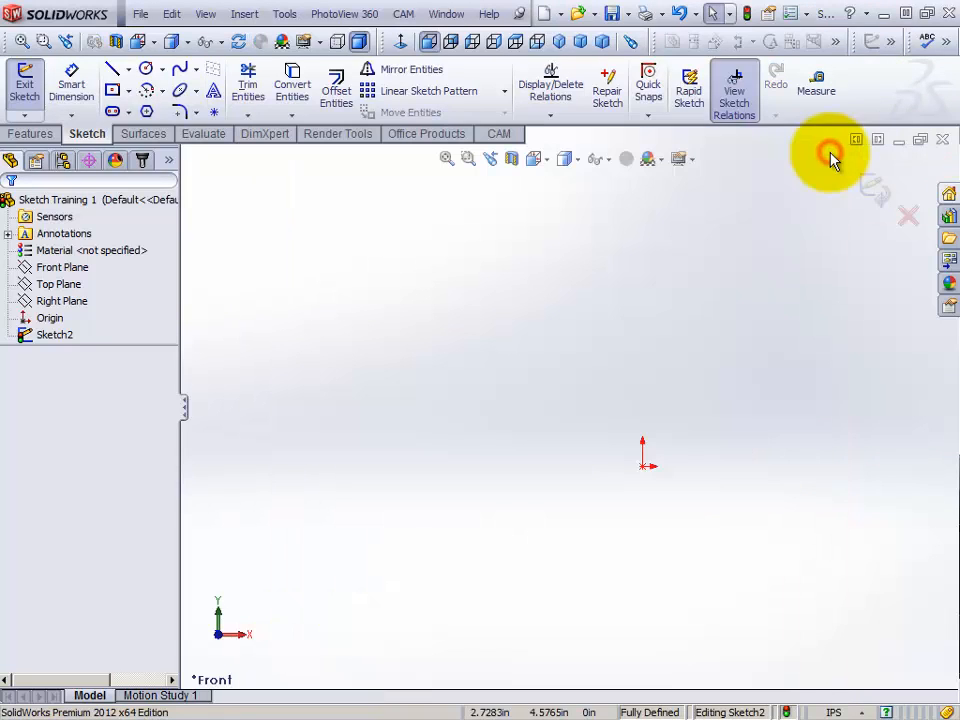
Turn on the display of sketch relations in the graphics view.
left_click(609, 162)
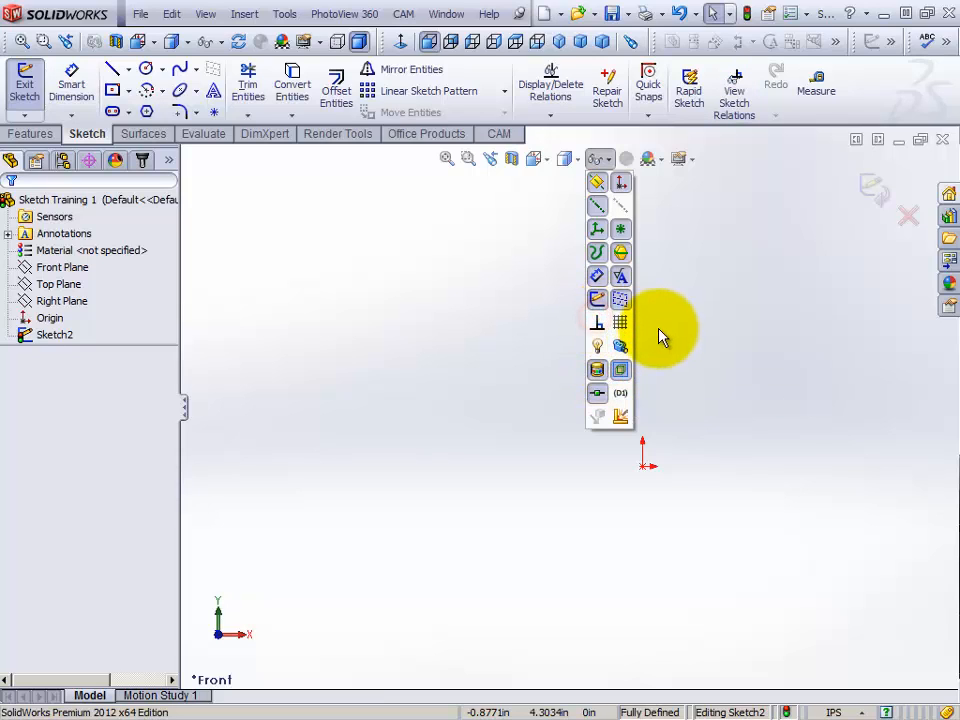
left_click(597, 324)
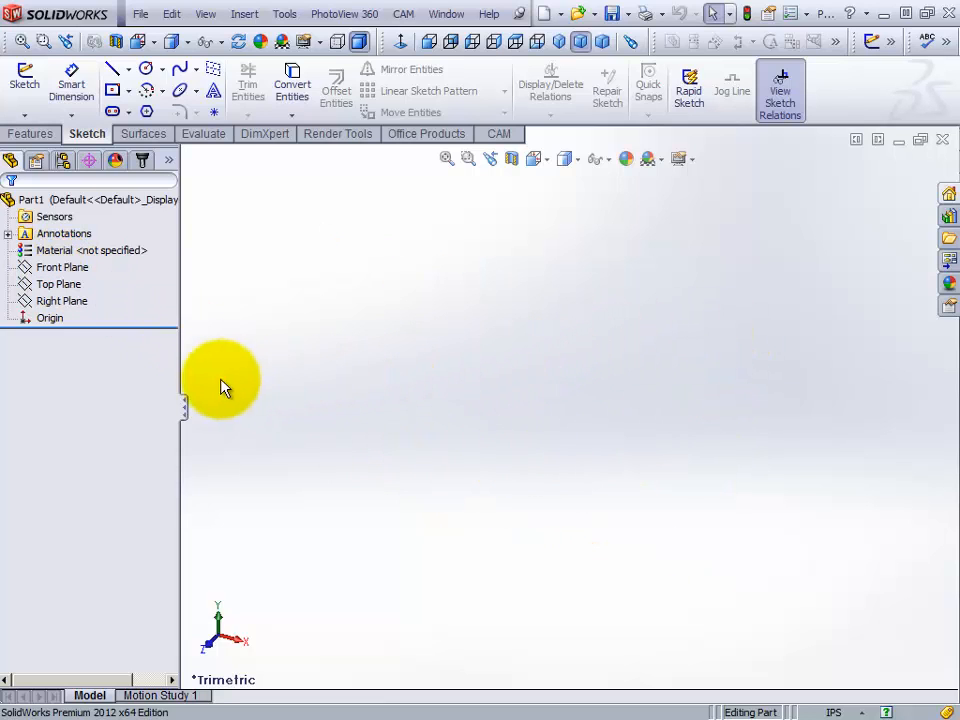
left_click(55, 268)
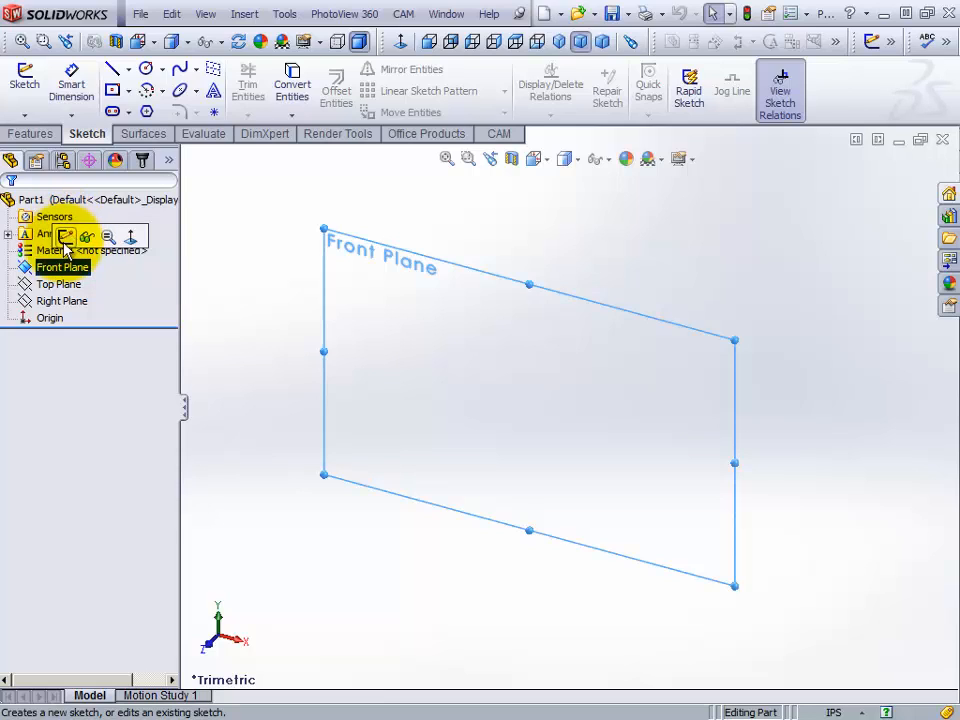
left_click(64, 237)
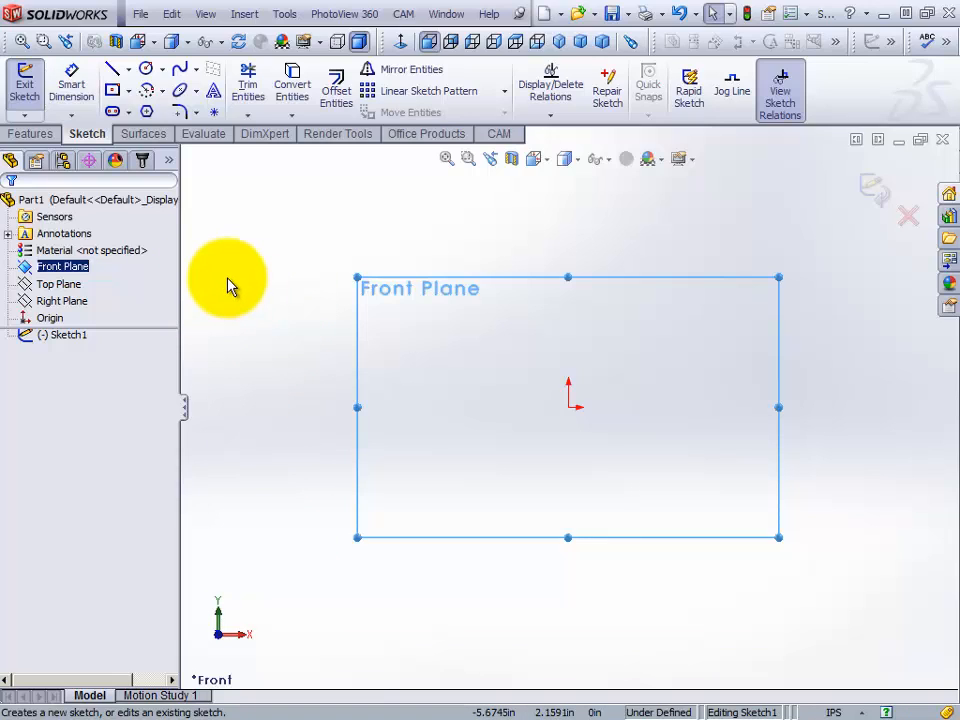
left_click(66, 337)
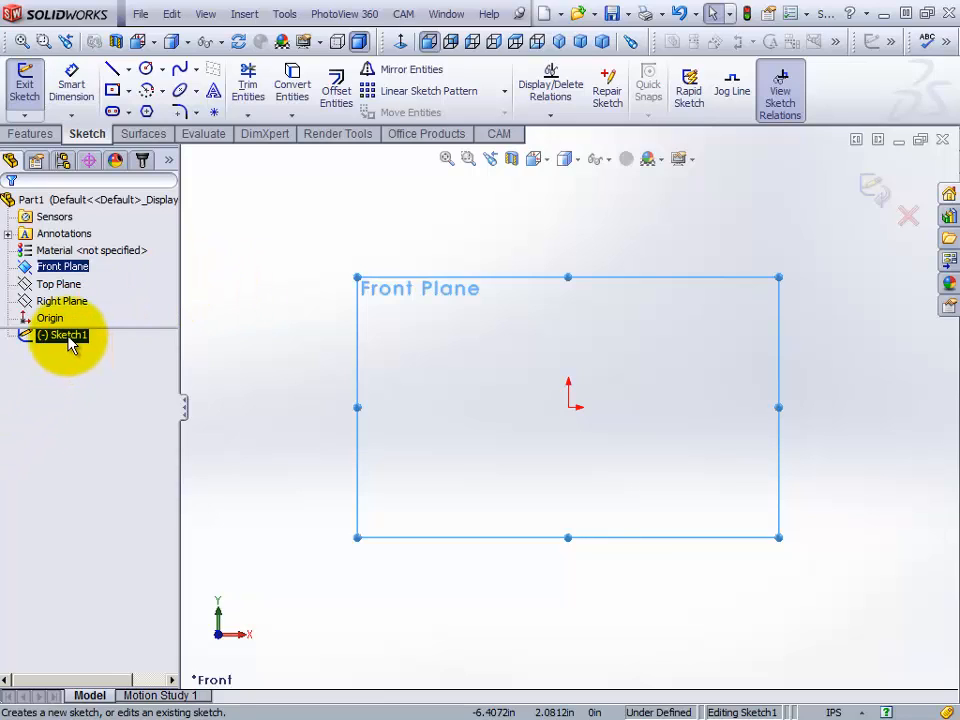
left_click(68, 338)
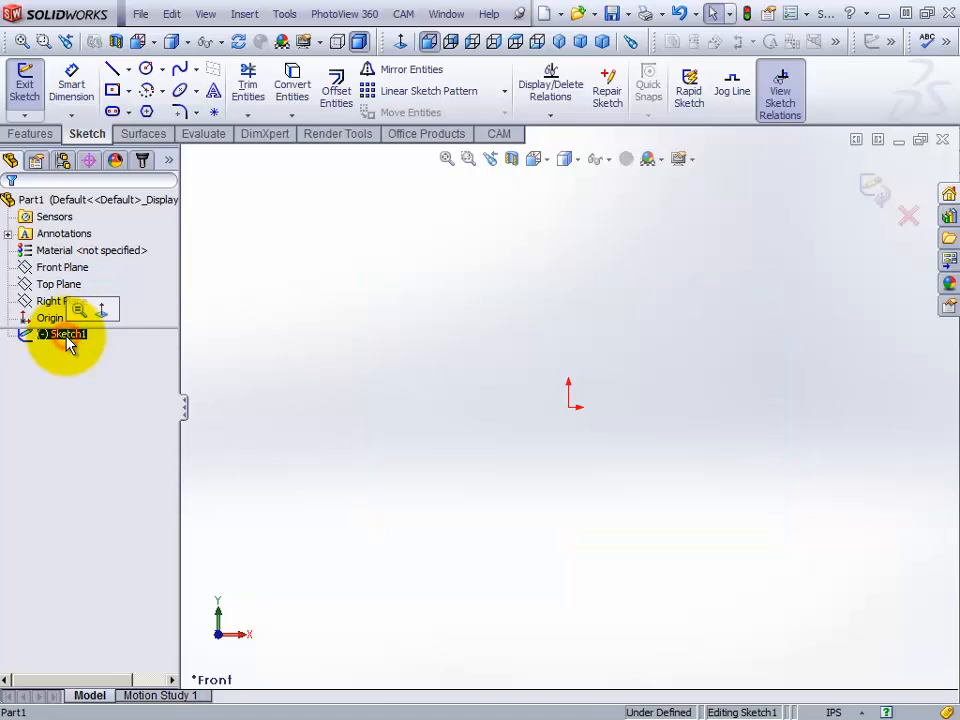
left_click(88, 340)
left_click(107, 339)
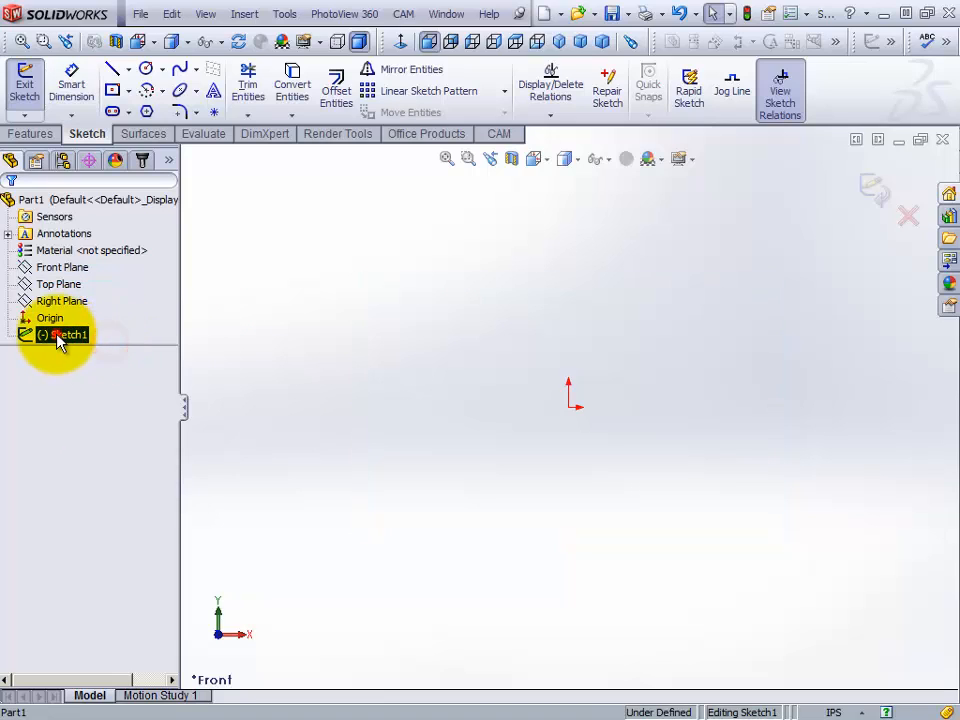
left_click(62, 338)
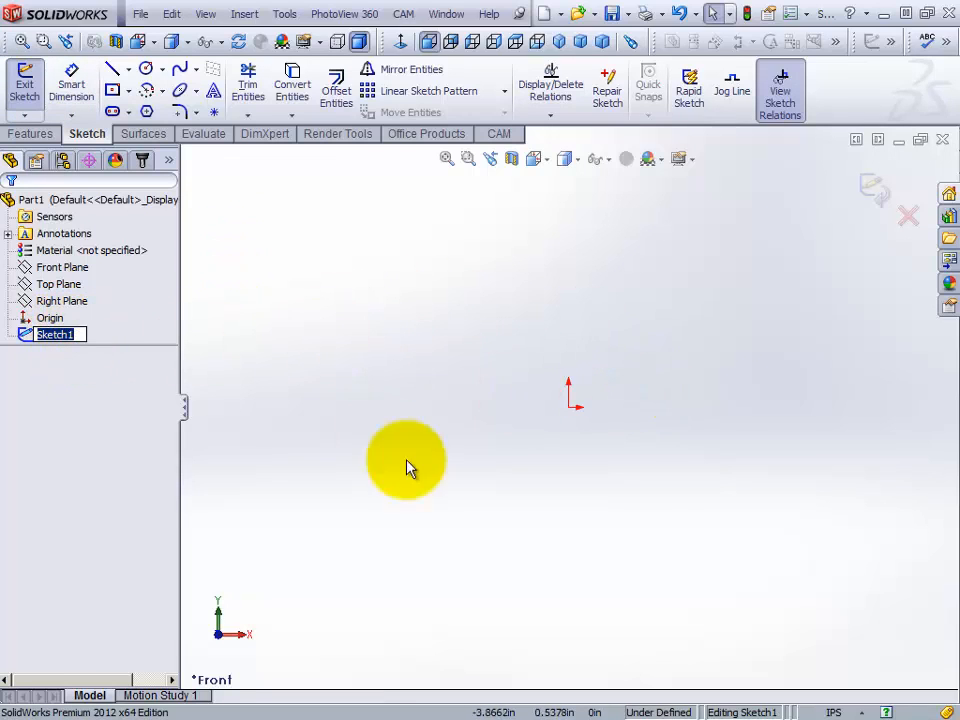
left_click(26, 90)
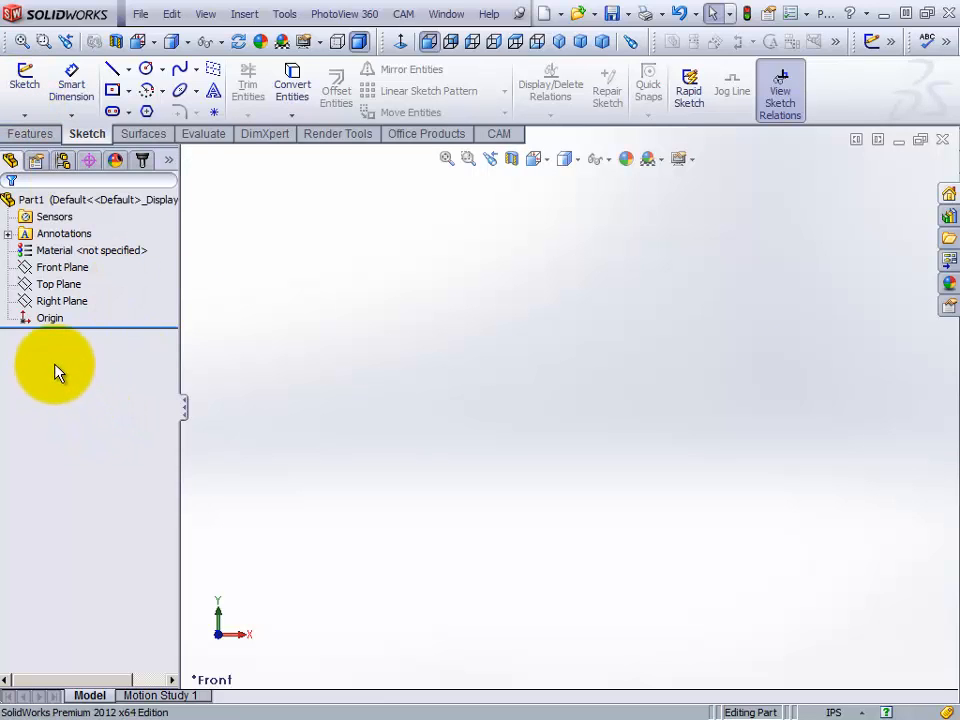
Start a new sketch on the Front Plane and show the available rectangle types.
left_click(50, 268)
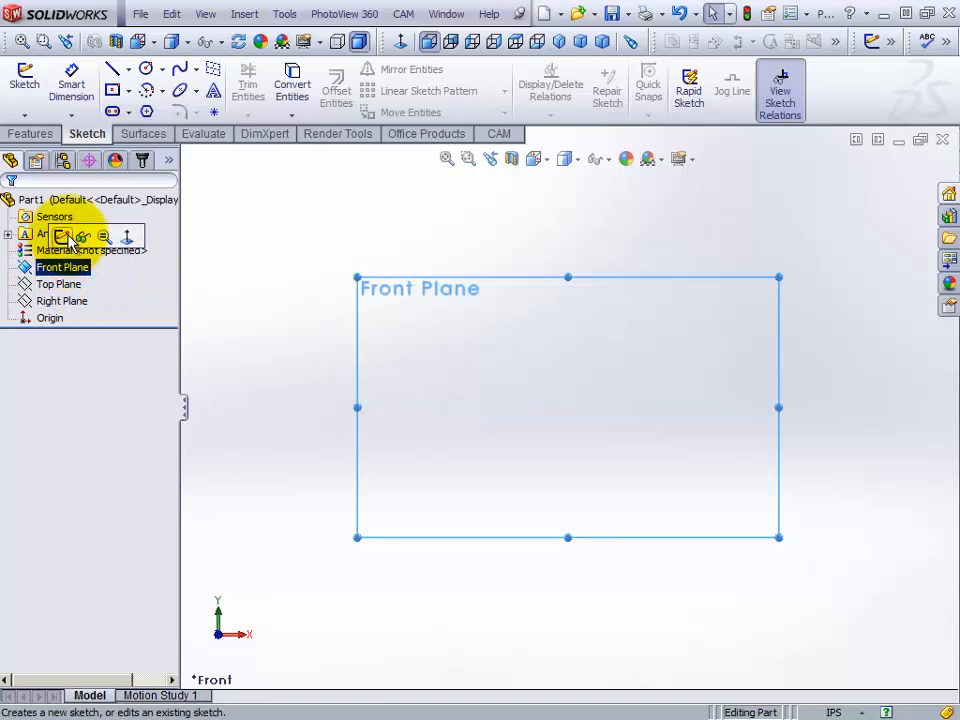
left_click(64, 237)
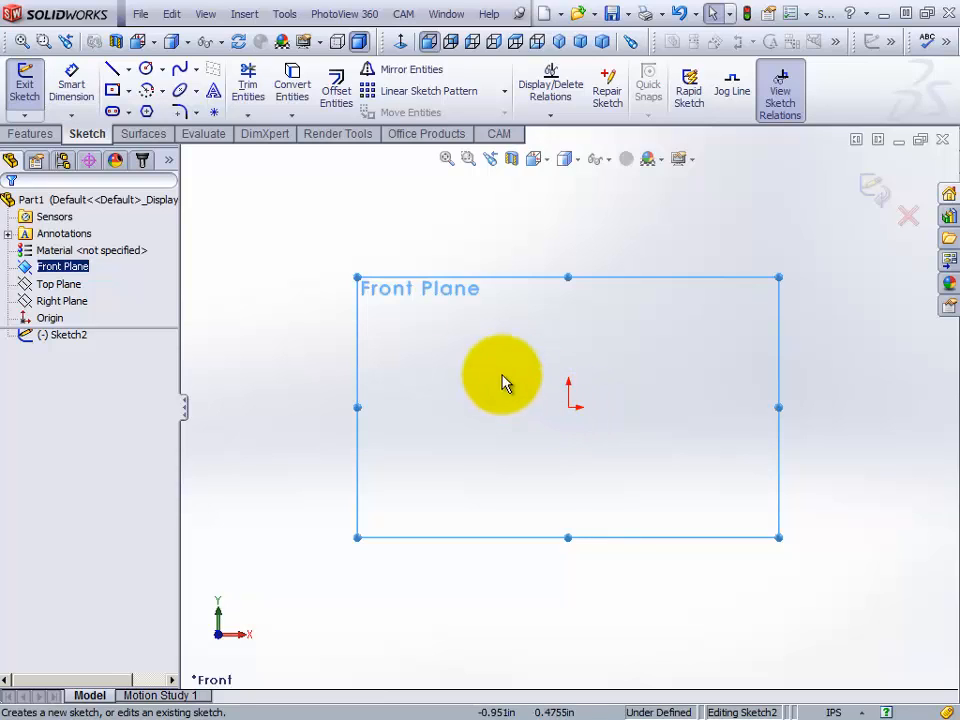
left_click(217, 118)
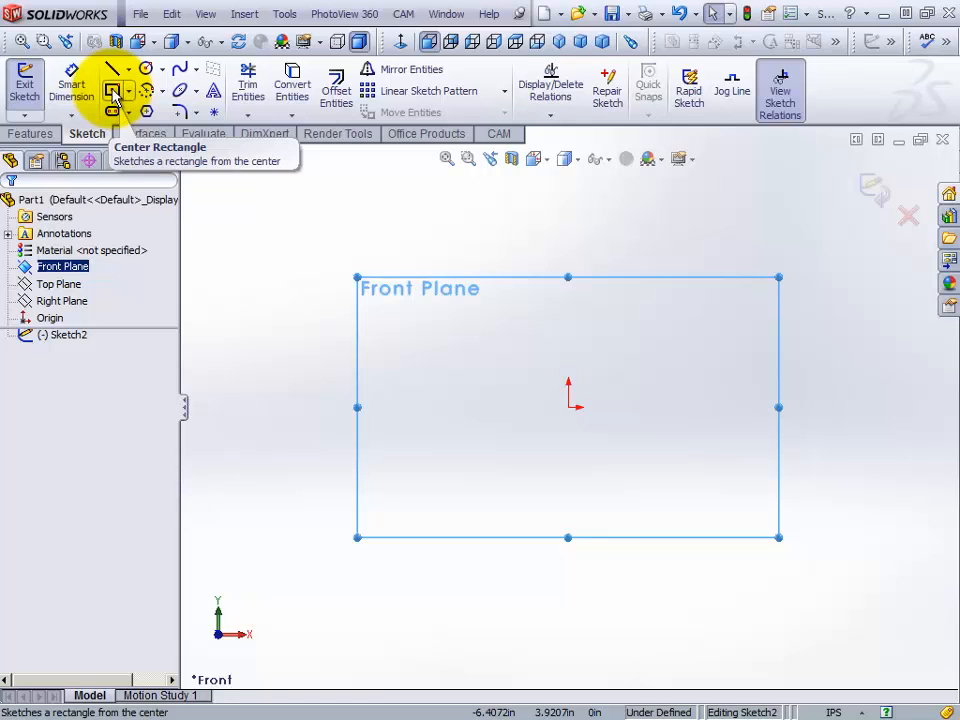
left_click(129, 92)
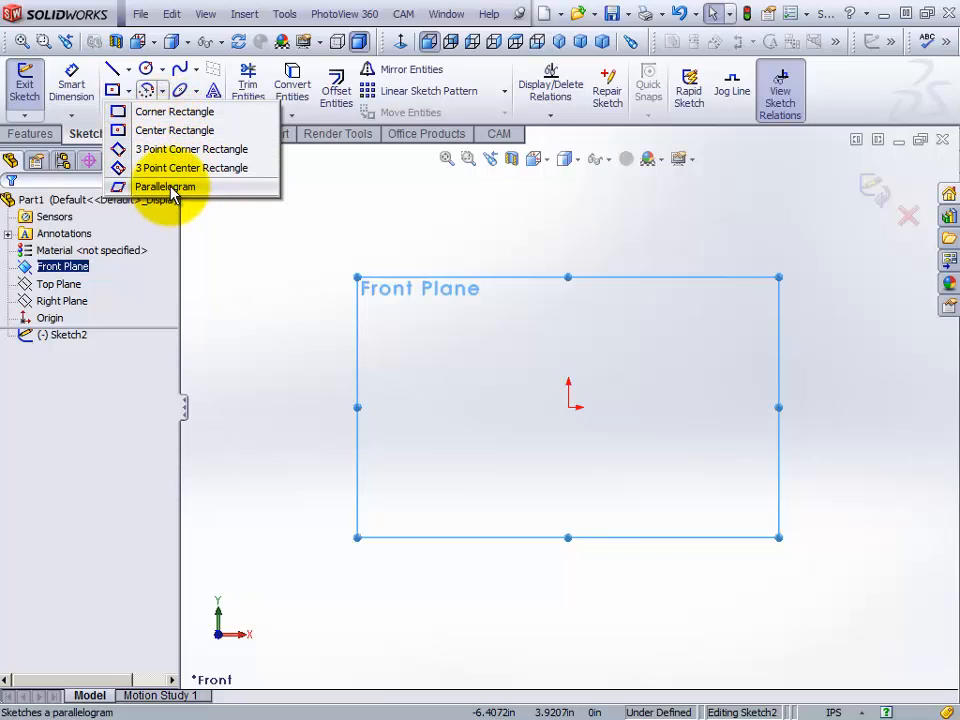
Sketch a center rectangle from the origin, 2.500 in high and 3.500 in wide, and leave the rectangle tool.
left_click(120, 132)
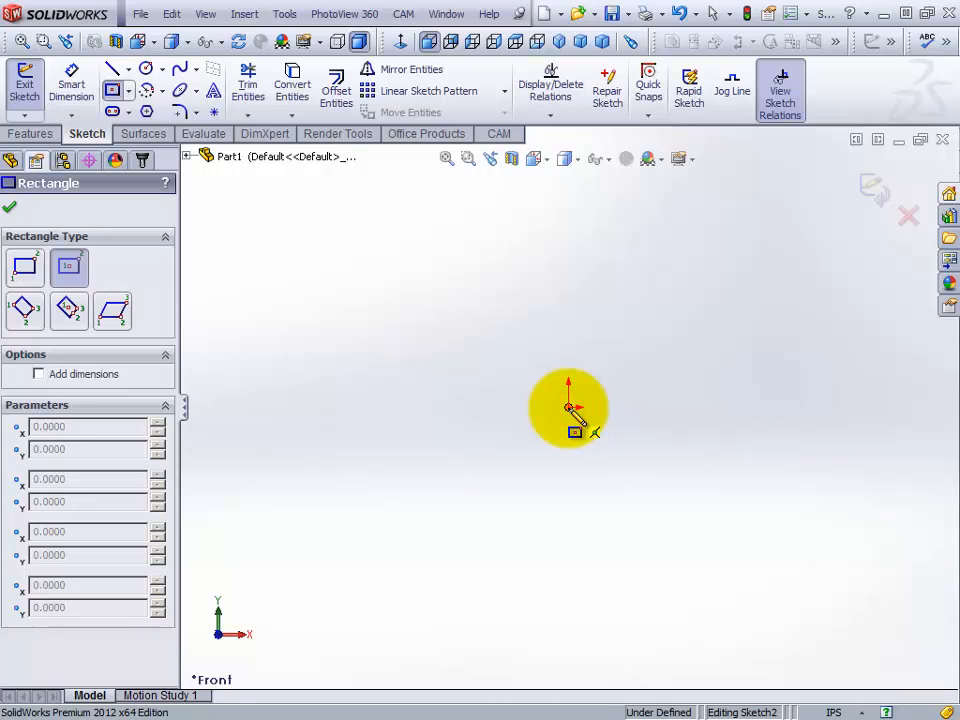
left_click_drag(568, 407, 695, 521)
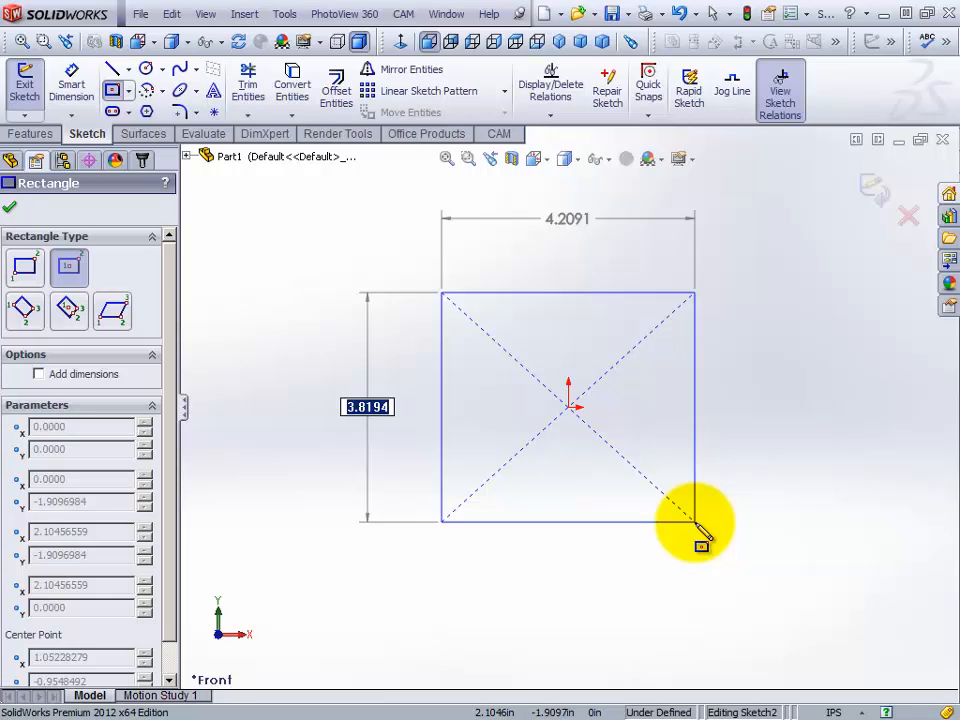
type("2.500")
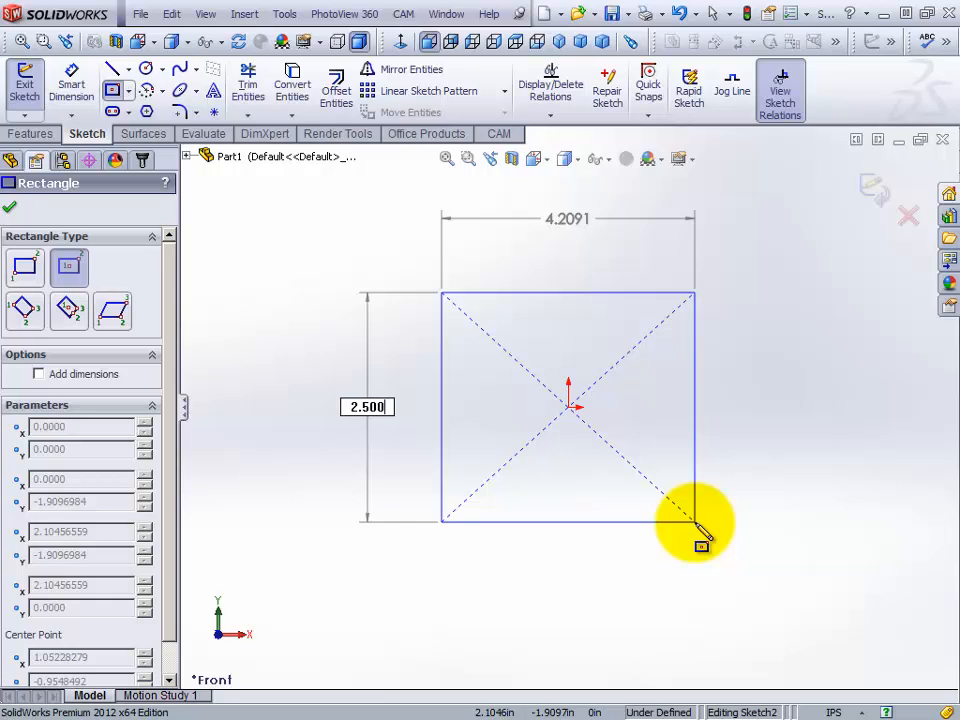
key("Tab")
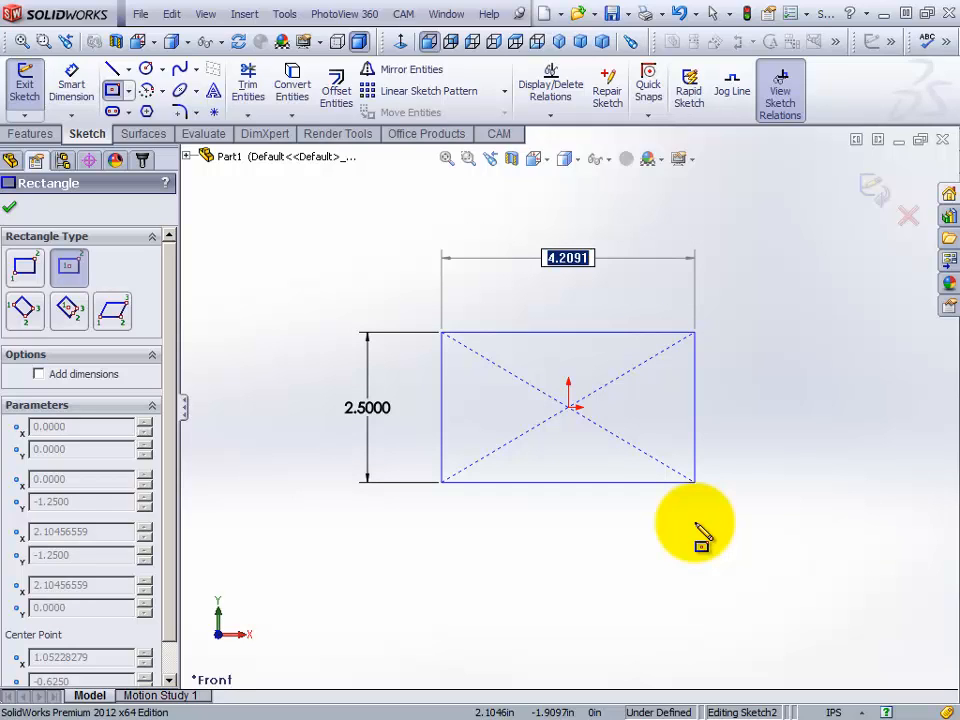
type("3.500")
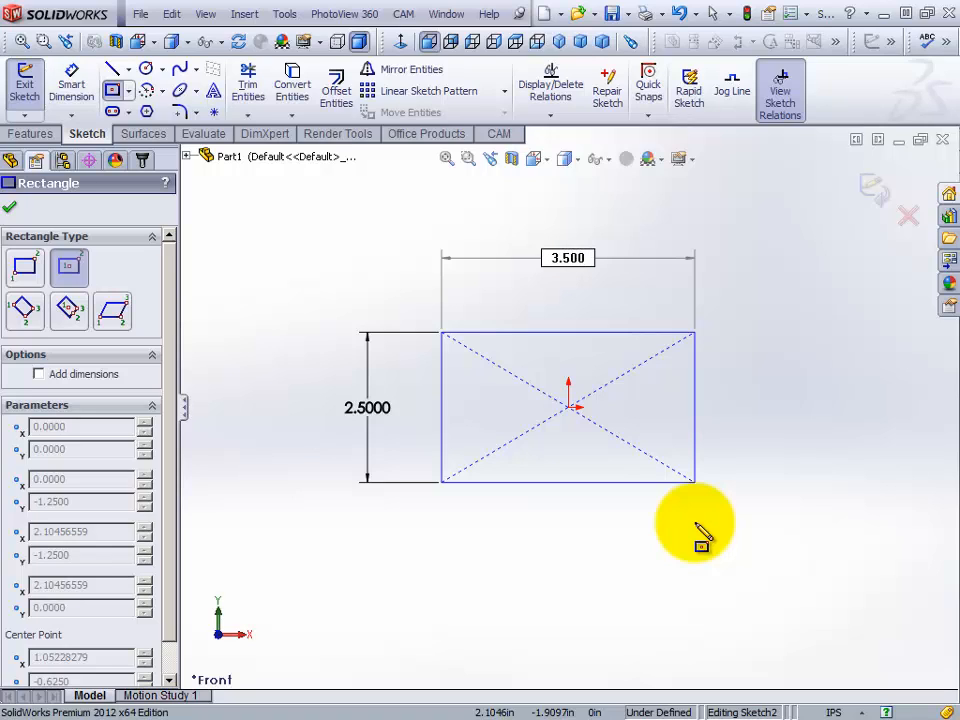
key("Return")
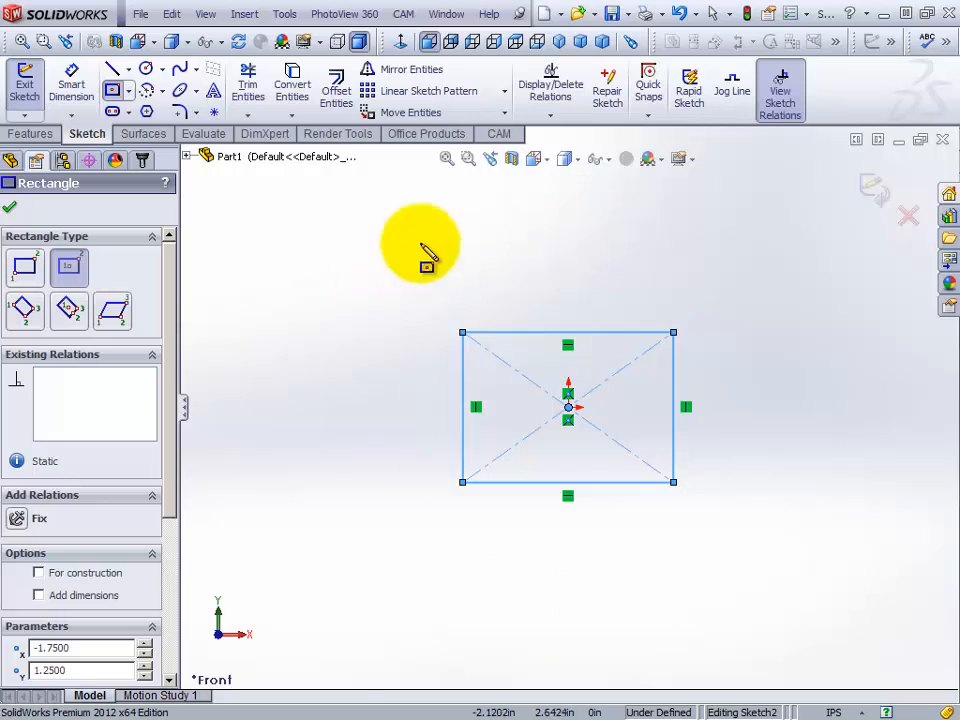
right_click(356, 265)
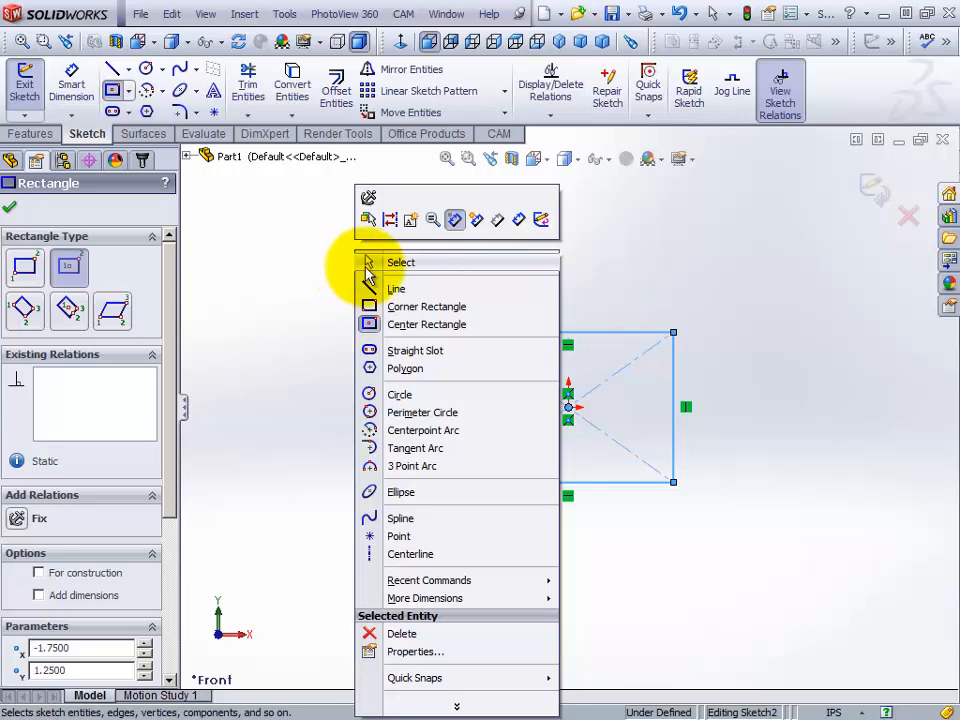
left_click(418, 265)
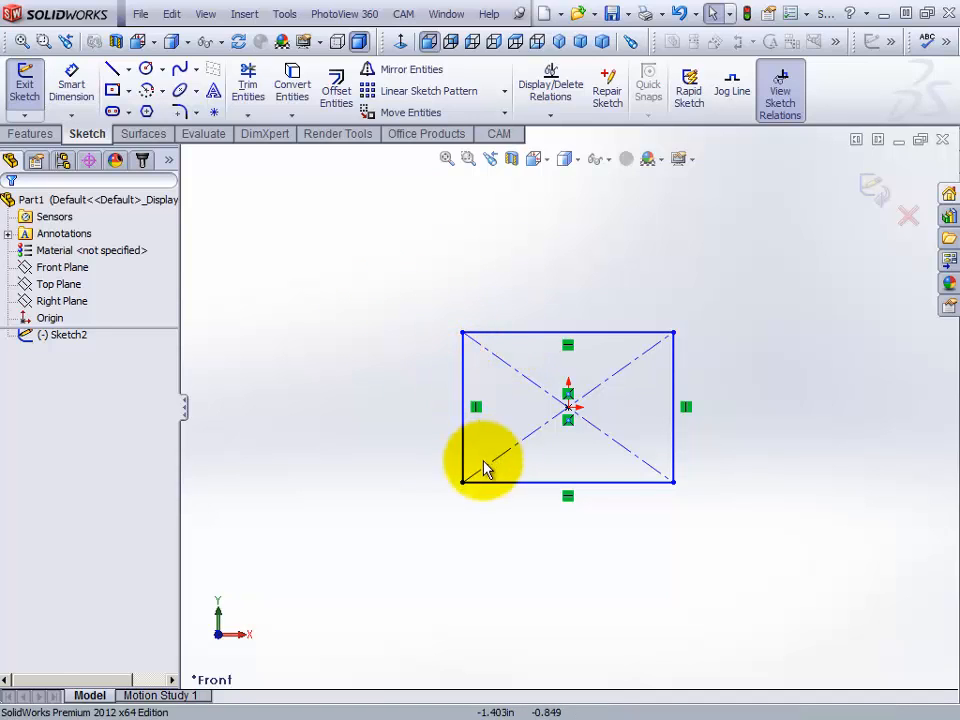
Examine the coordinates and relations of the rectangle's two upper corners and its center point.
left_click(462, 334)
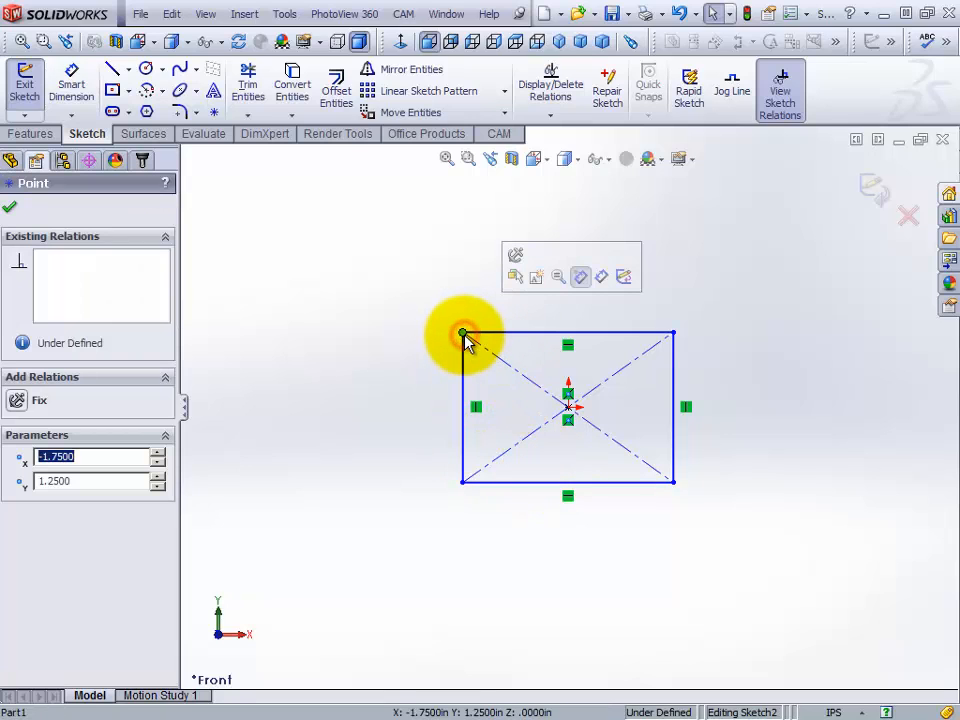
left_click(673, 332)
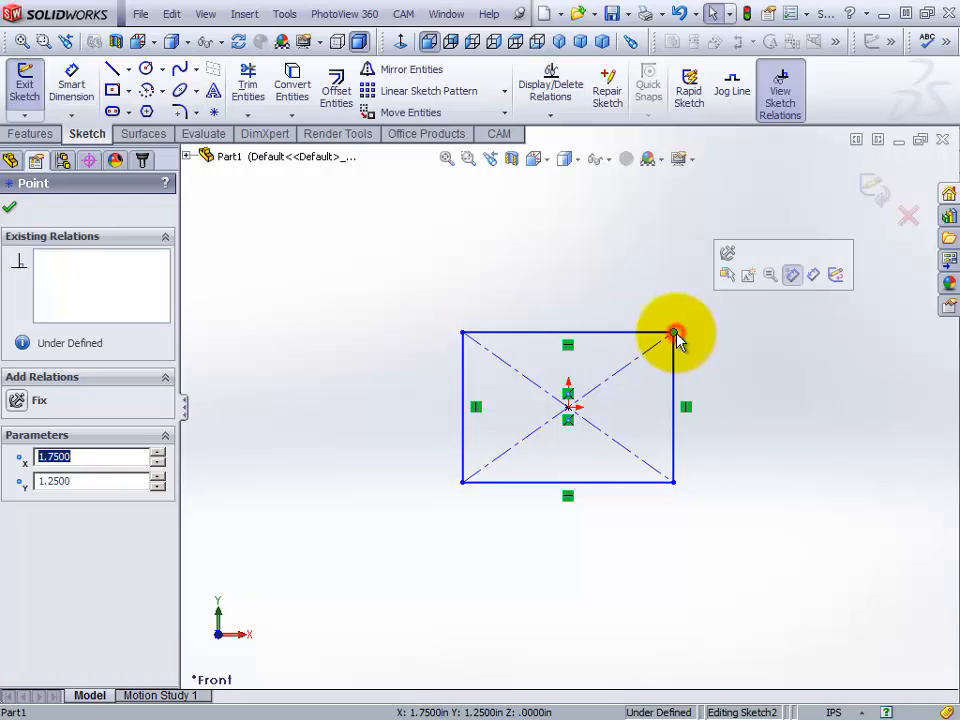
left_click(570, 407)
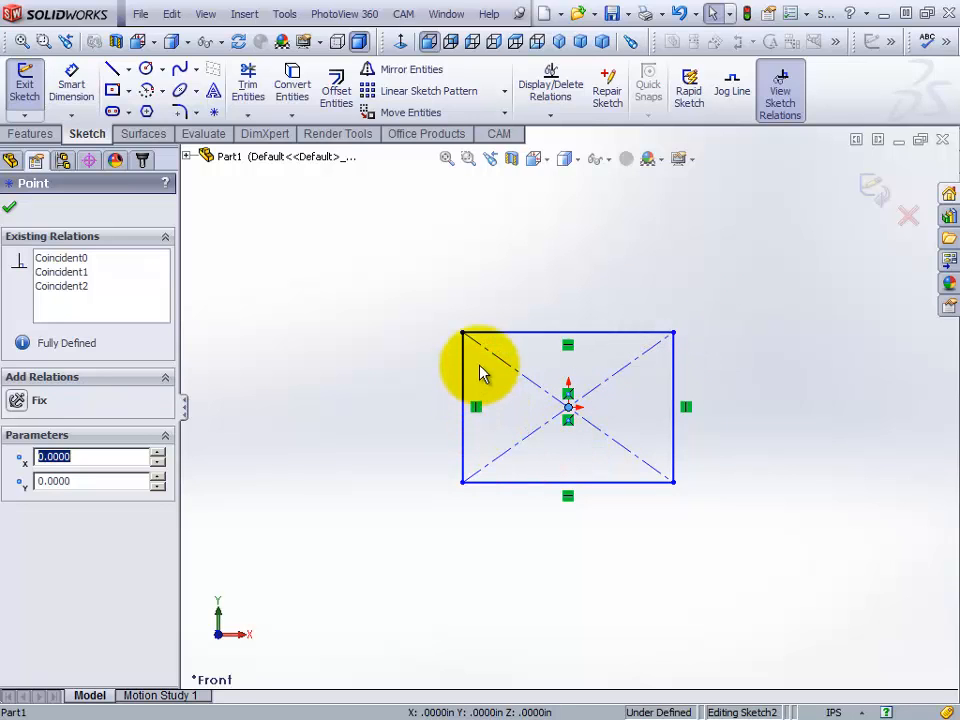
left_click(463, 334)
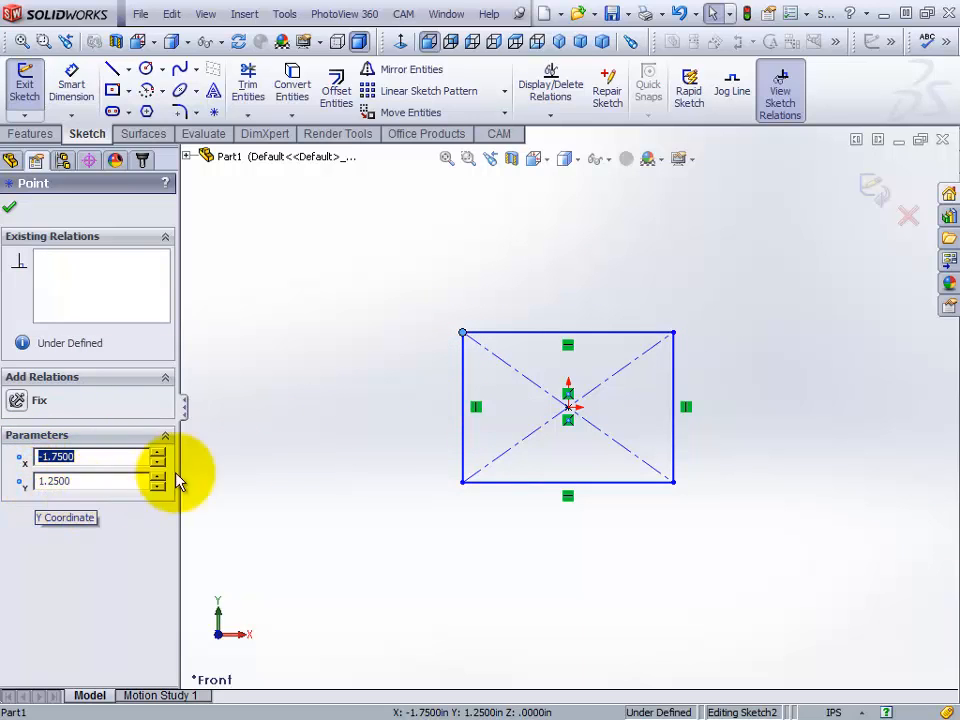
left_click(570, 412)
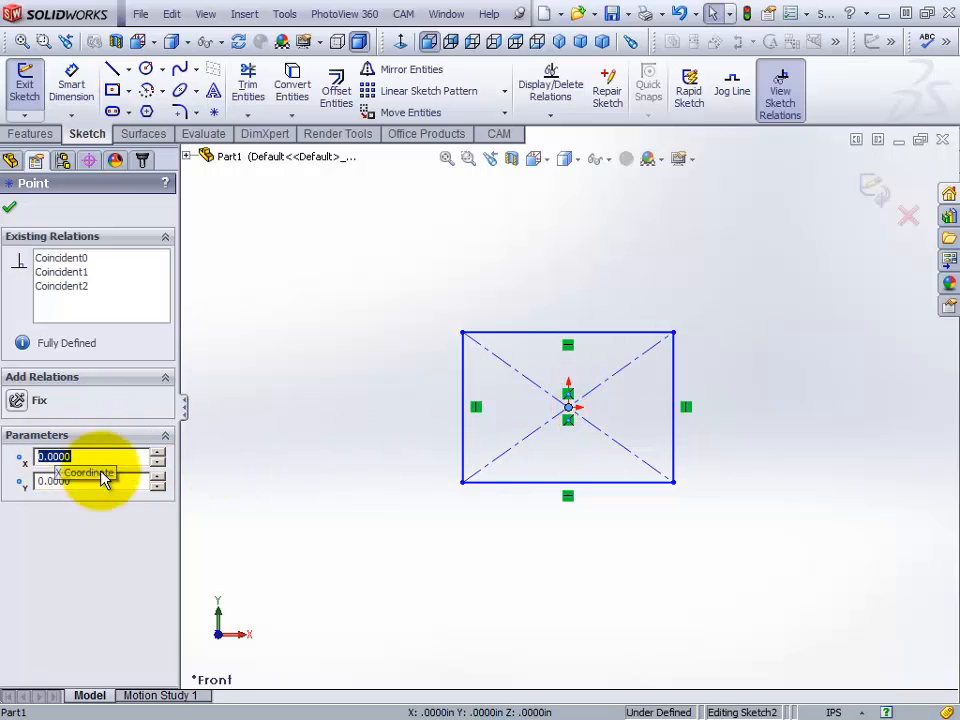
left_click(674, 333)
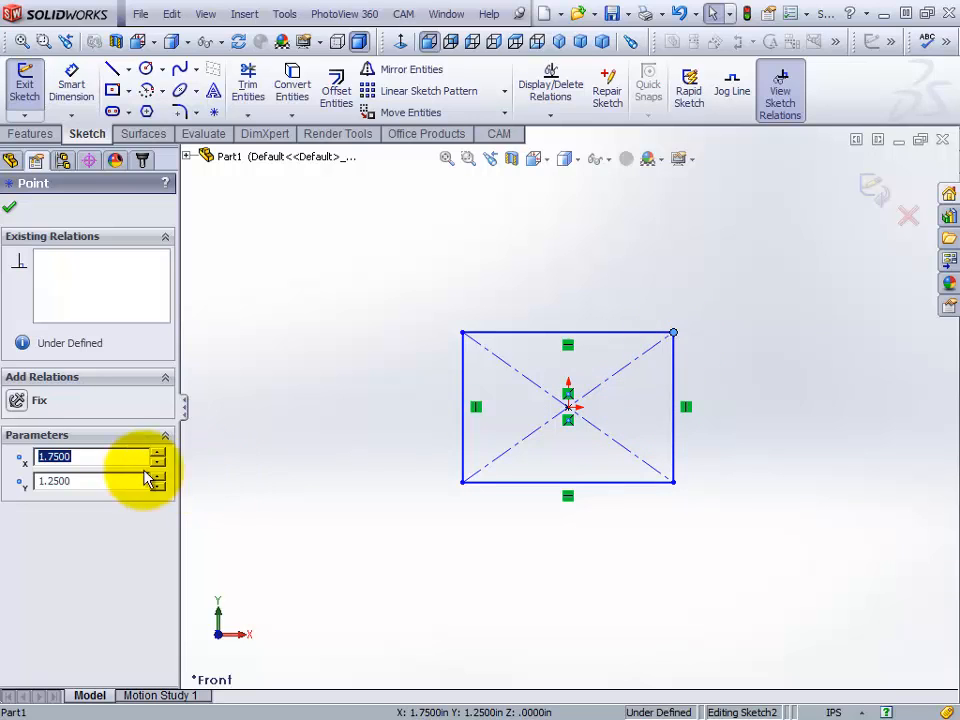
left_click(463, 333)
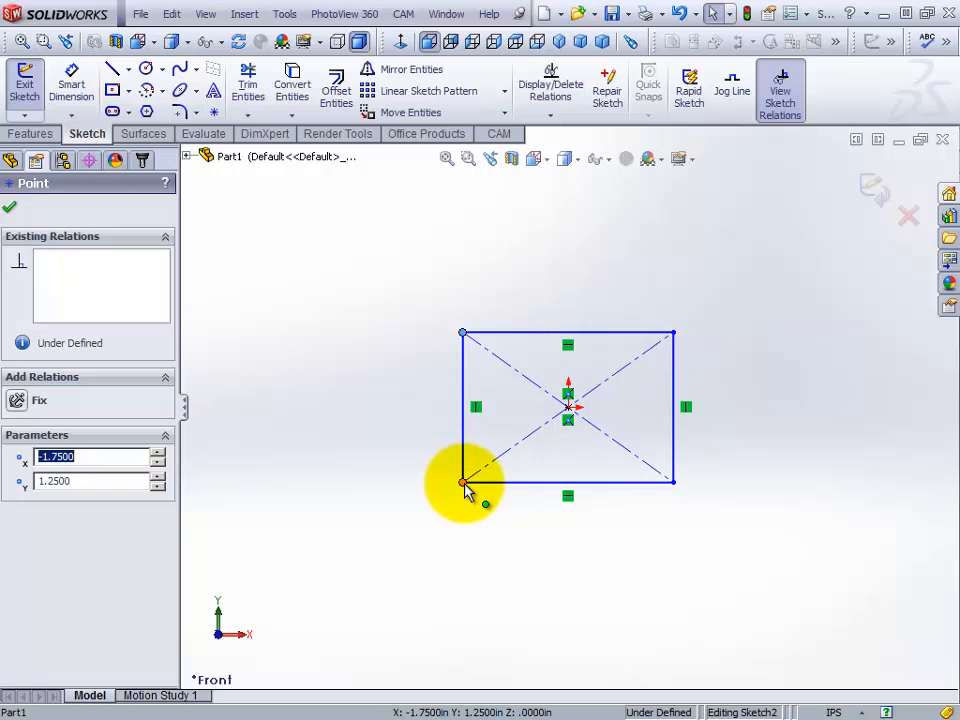
Try reshaping the rectangle by moving its lower-left corner inward and down, undo the move, and check the other corners' coordinates.
left_click_drag(463, 484, 512, 546)
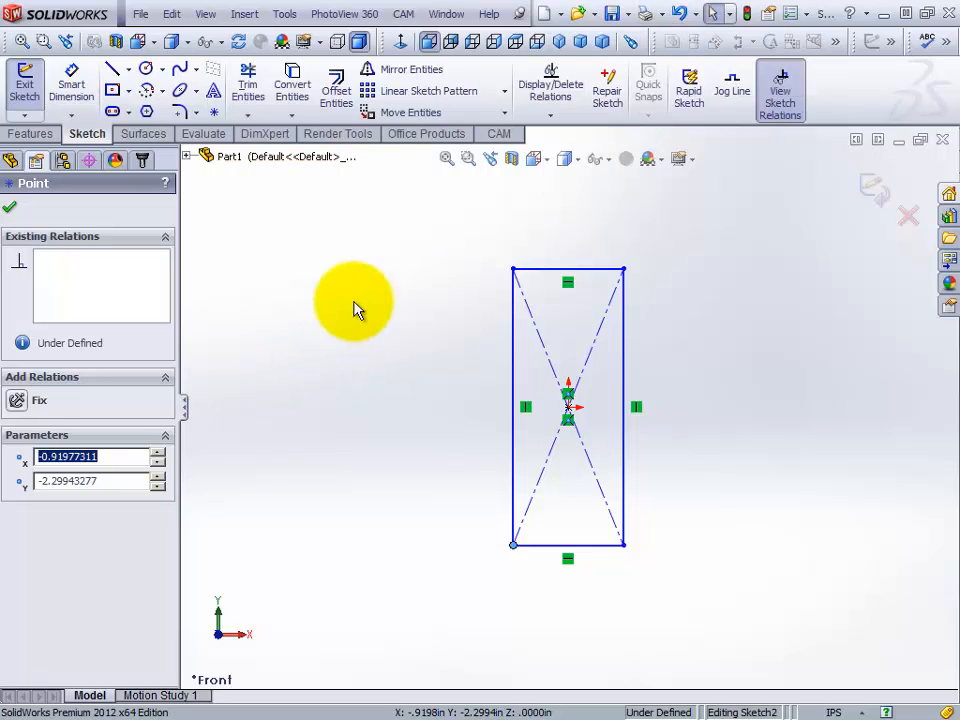
left_click(679, 13)
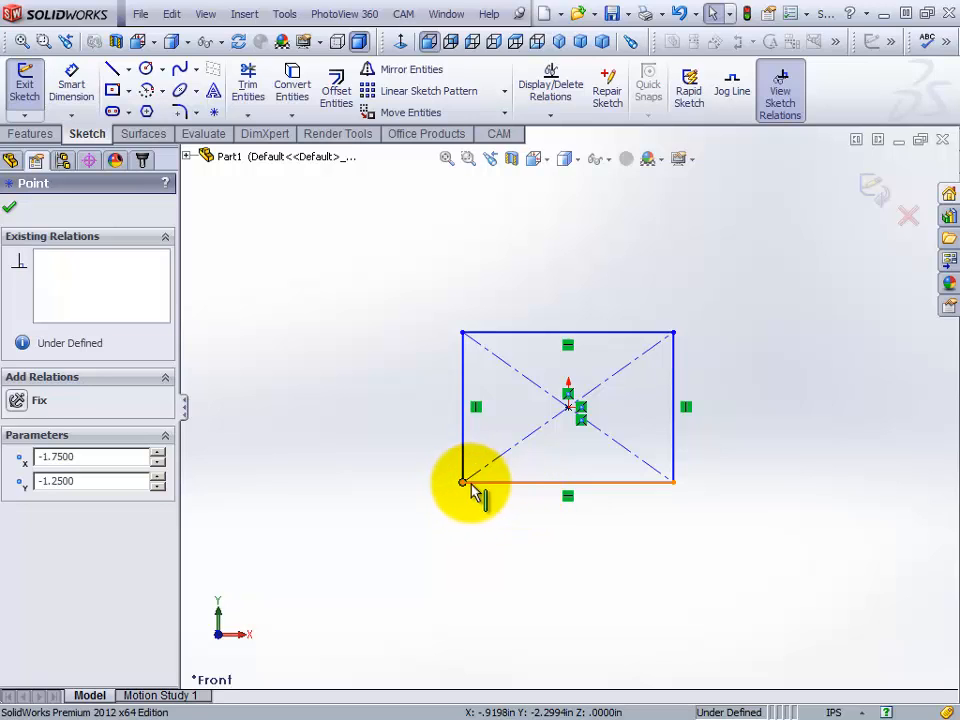
left_click(462, 333)
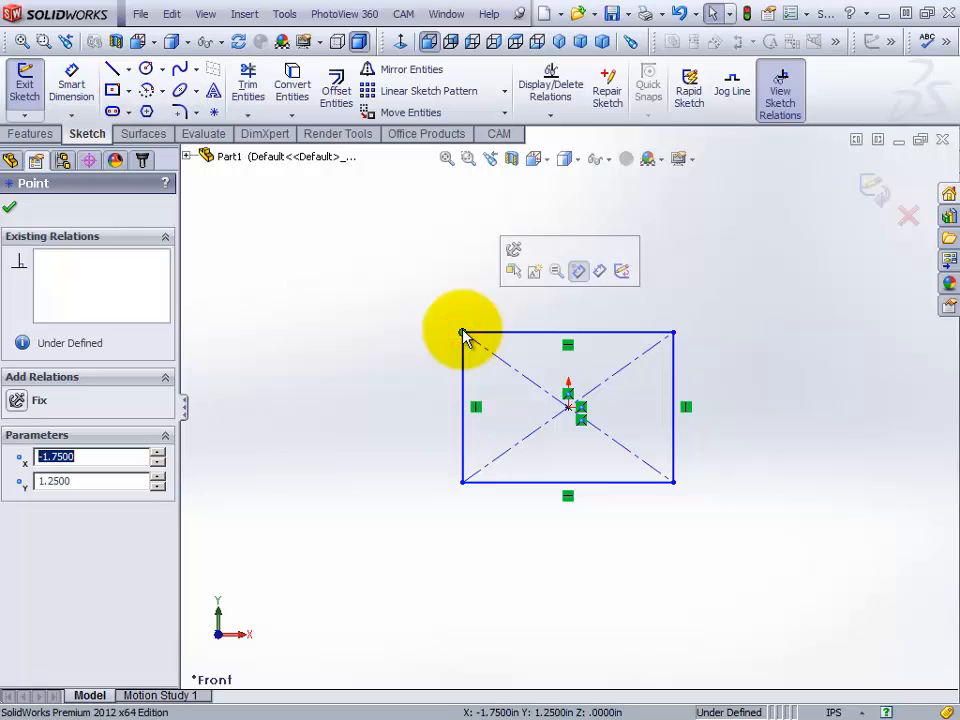
left_click(674, 484)
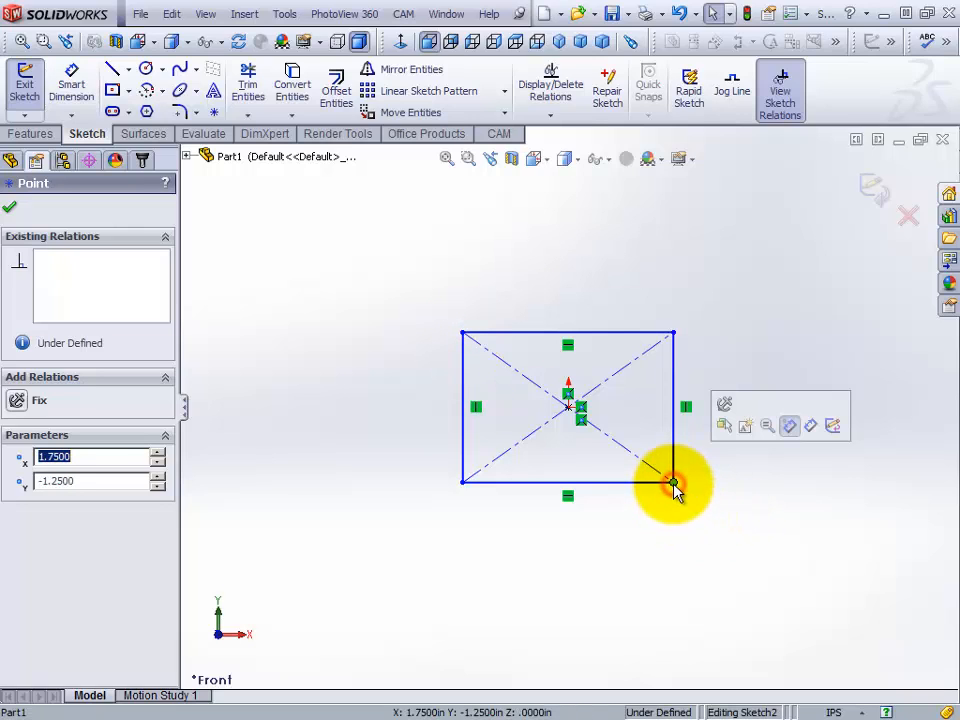
left_click(673, 333)
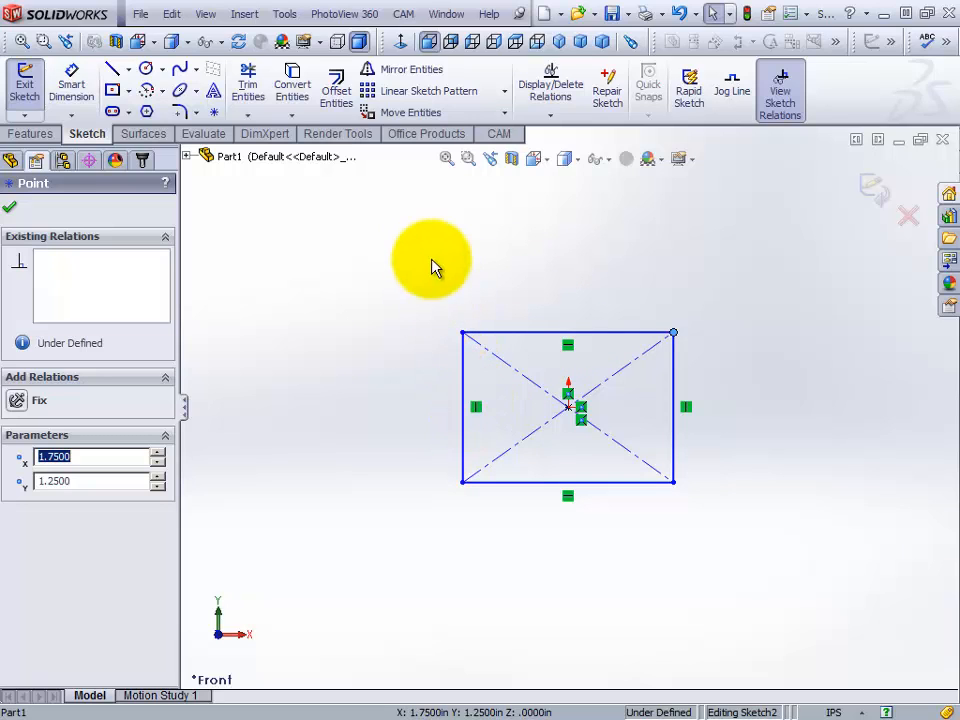
Add a 3.5 in Smart Dimension for the rectangle's width, placed above its upper edge.
left_click(72, 95)
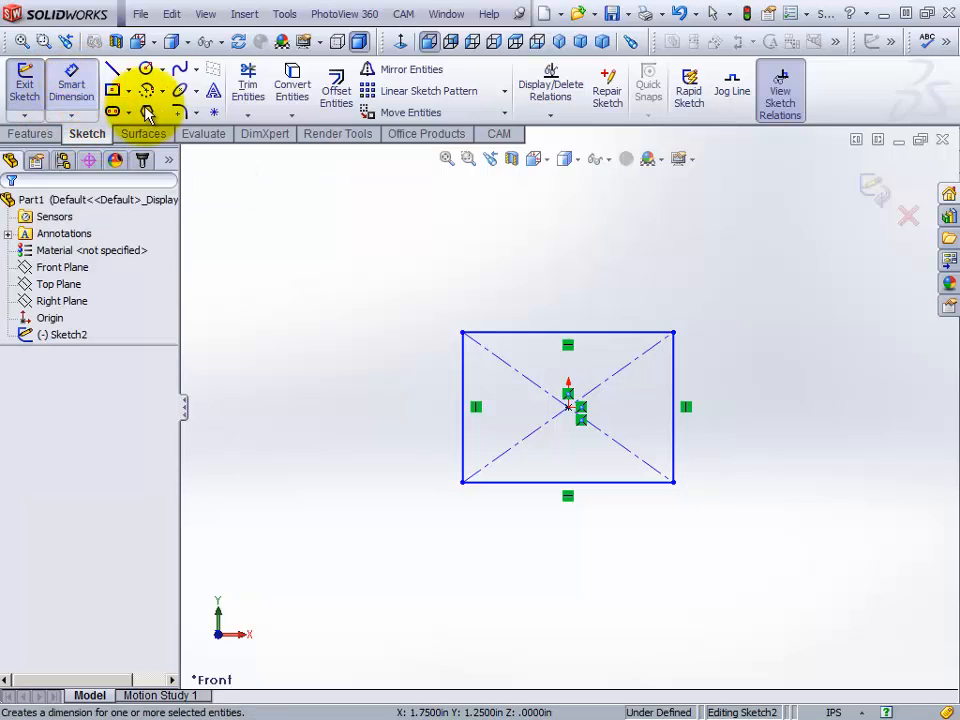
left_click(73, 85)
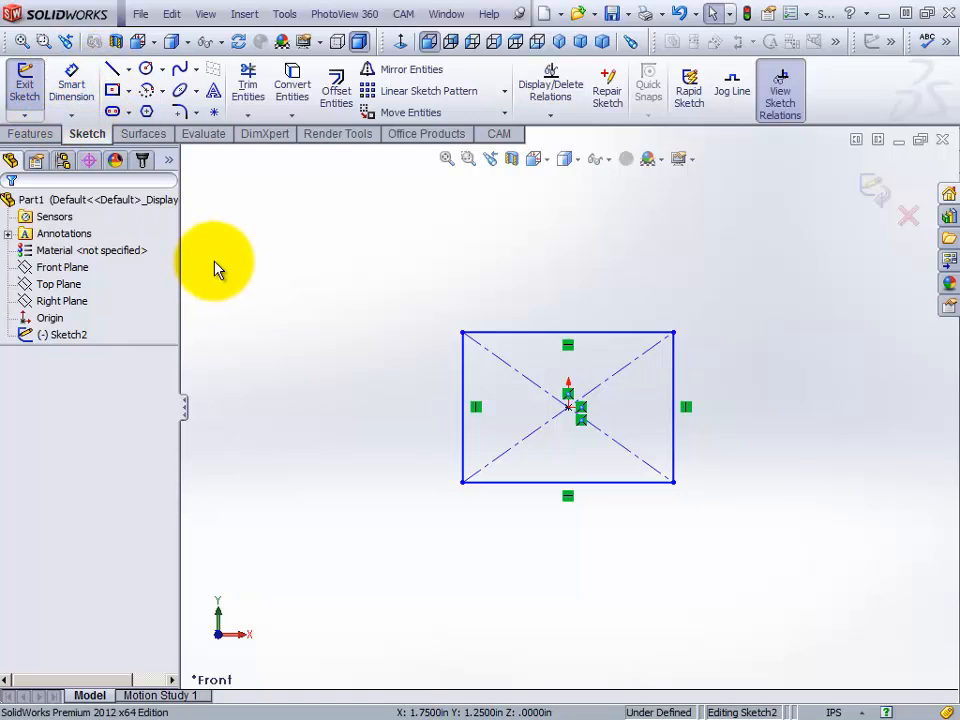
left_click(76, 88)
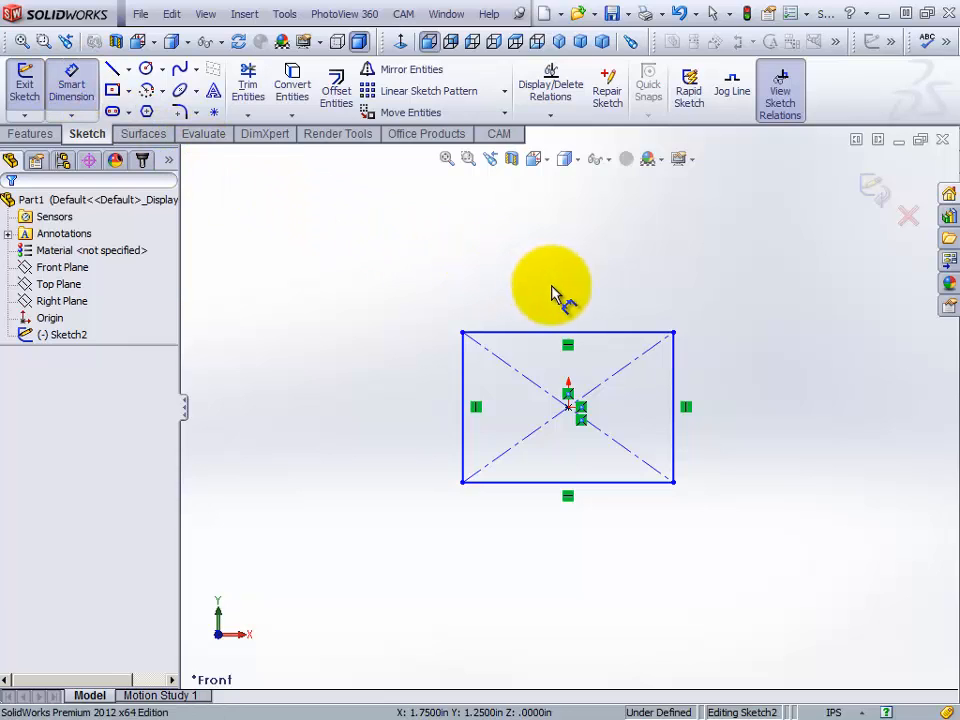
left_click(587, 334)
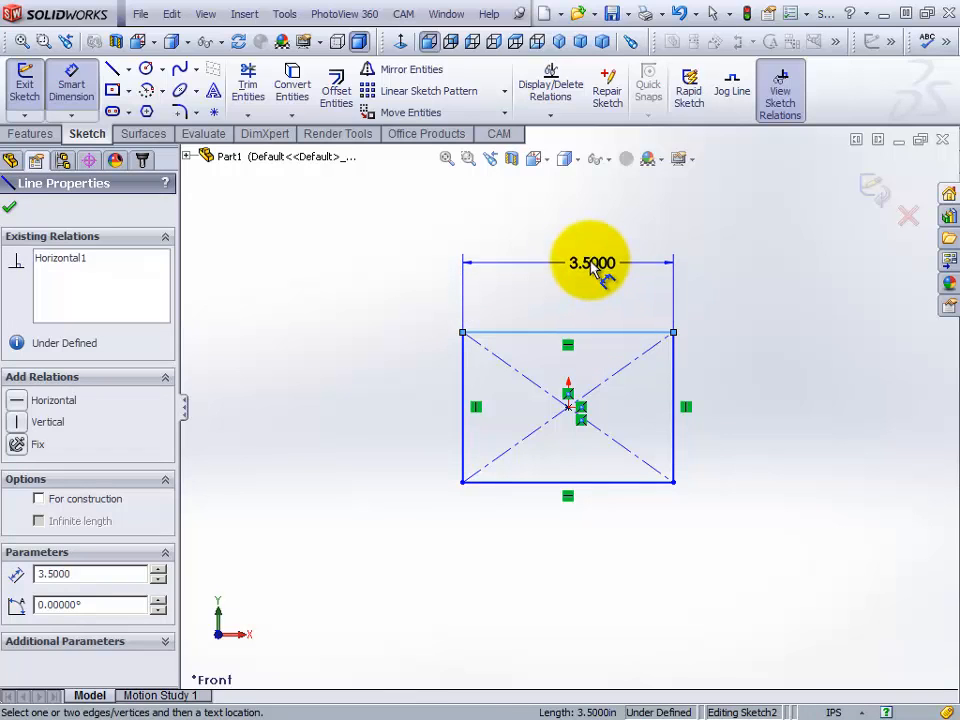
left_click(574, 250)
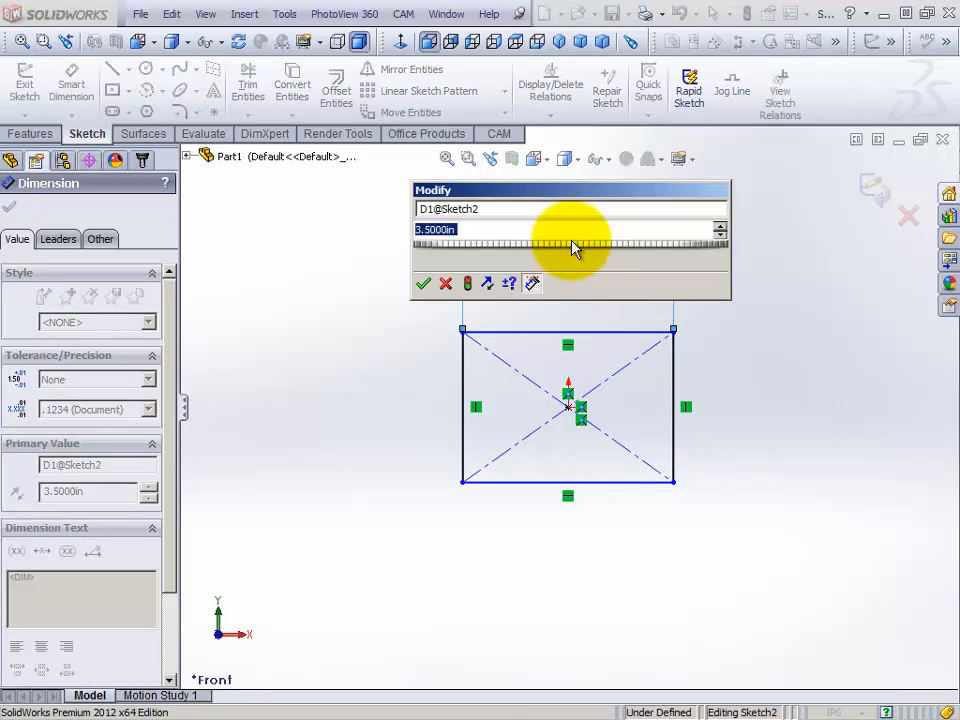
left_click(423, 283)
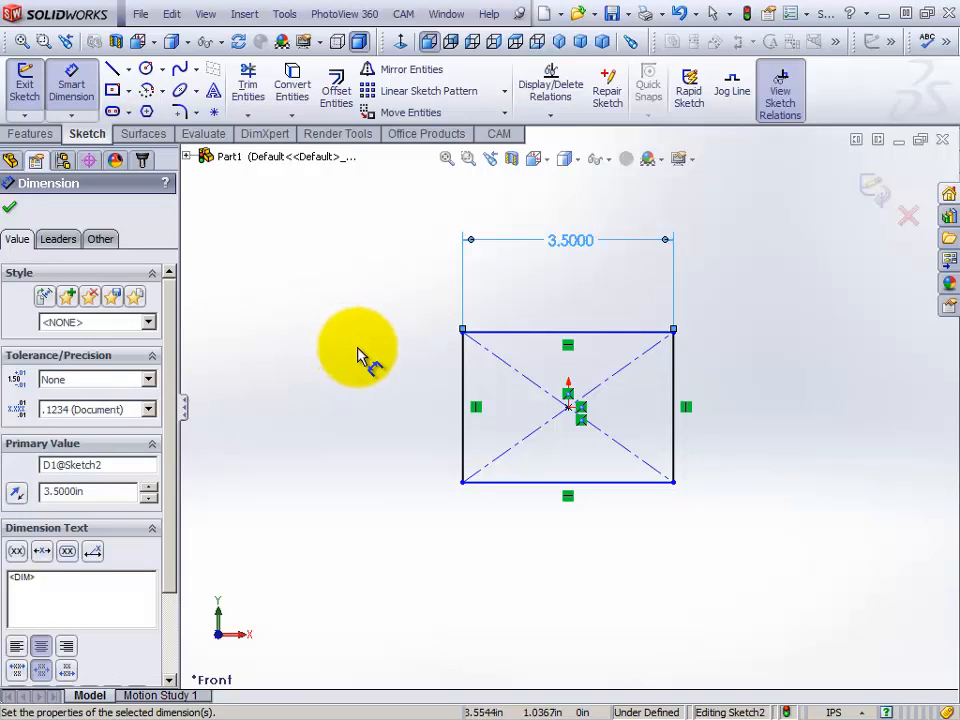
Dimension the rectangle's left edge as 2.5 in high and leave the dimension tool.
left_click(470, 398)
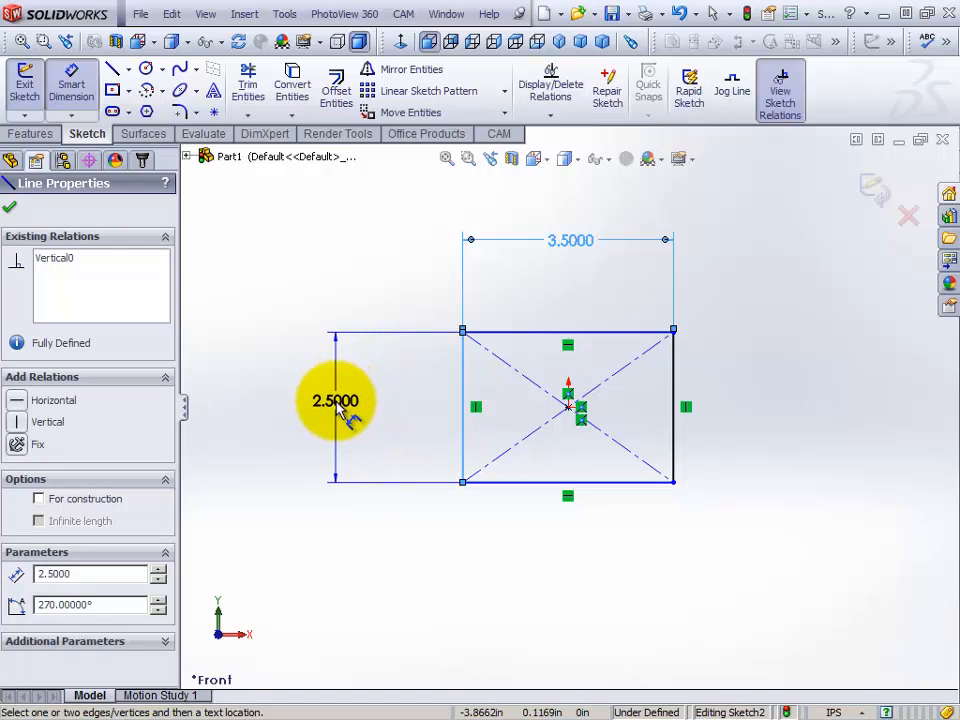
left_click(342, 410)
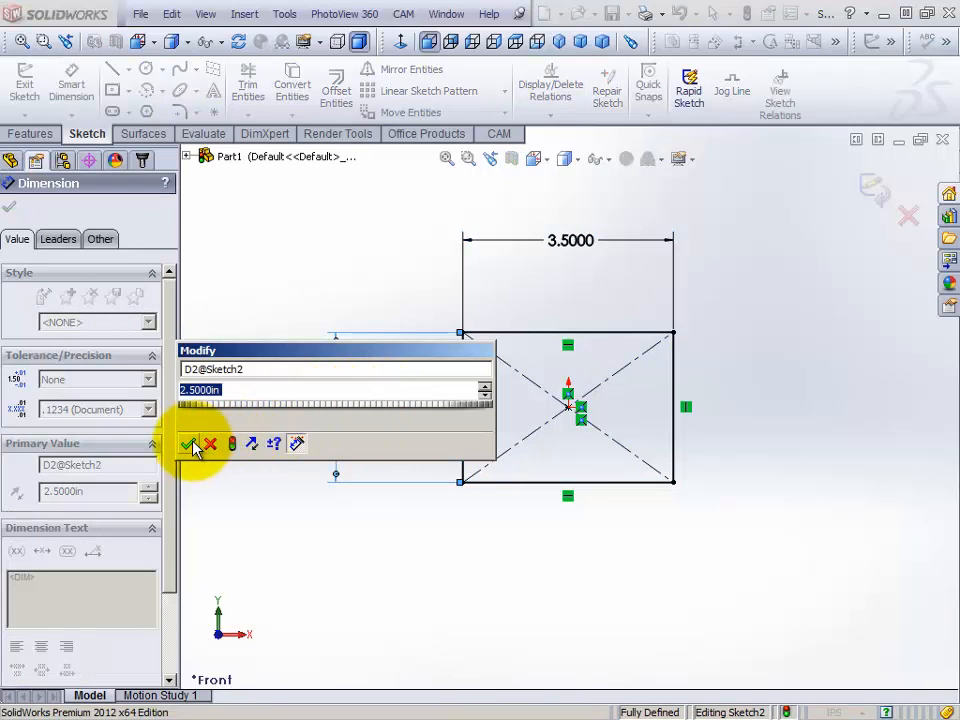
left_click(188, 446)
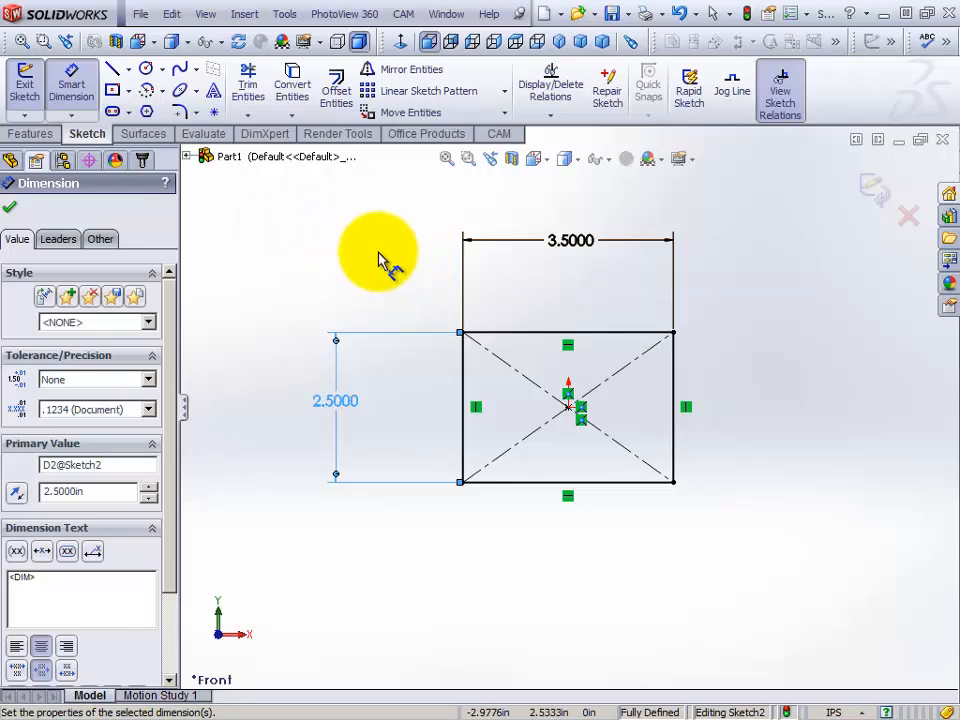
right_click(301, 245)
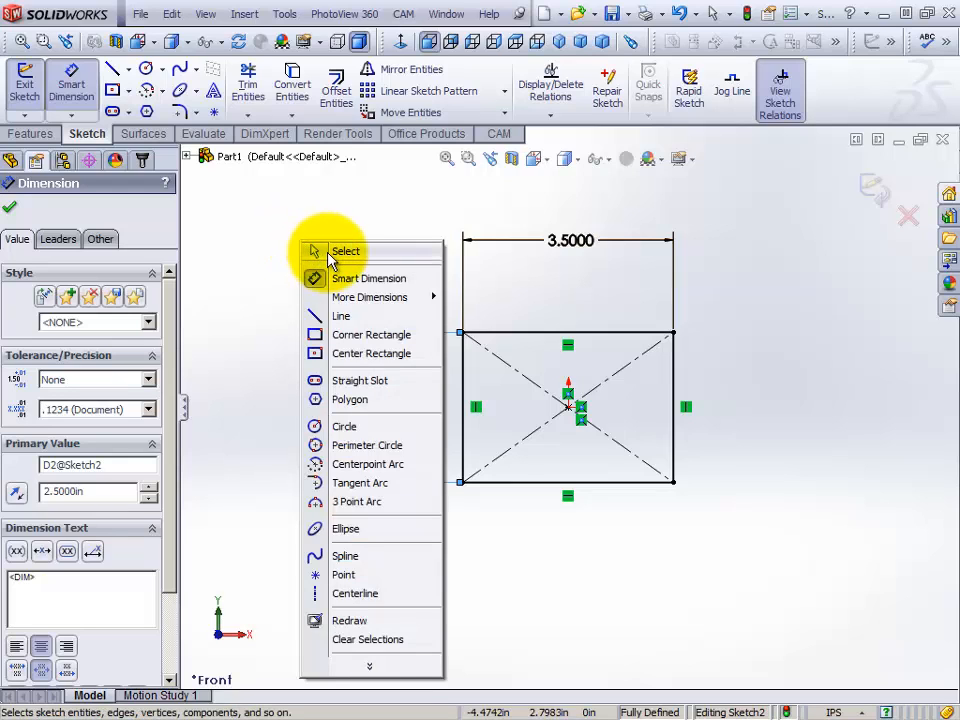
left_click(348, 253)
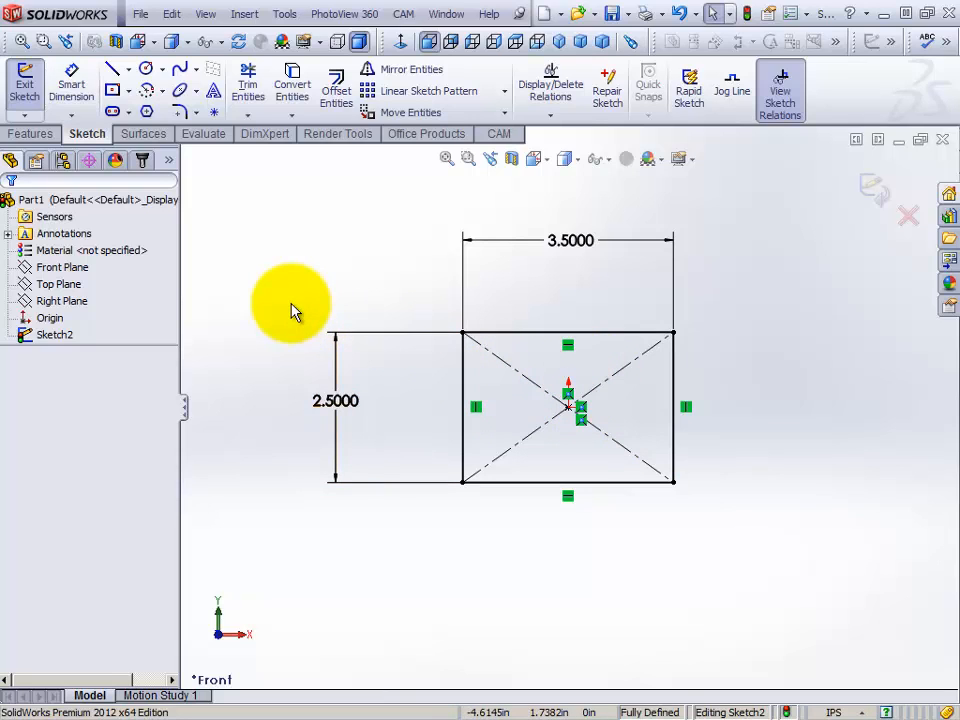
Remove the rectangle's diagonal construction lines using Trim Entities with Power trim, and leave the tool.
left_click(249, 117)
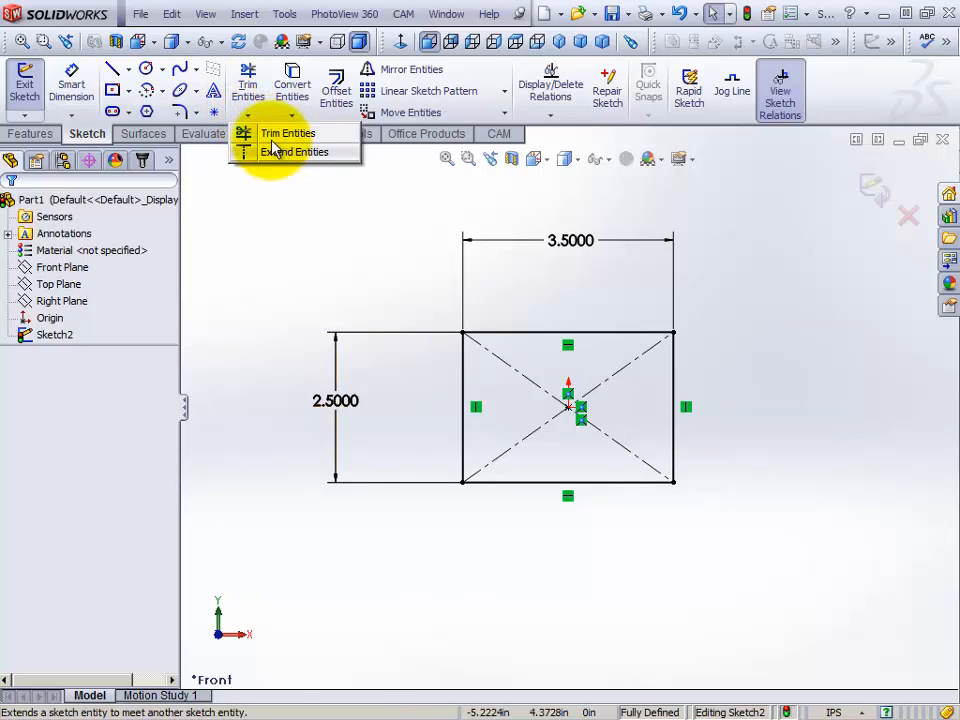
left_click(251, 92)
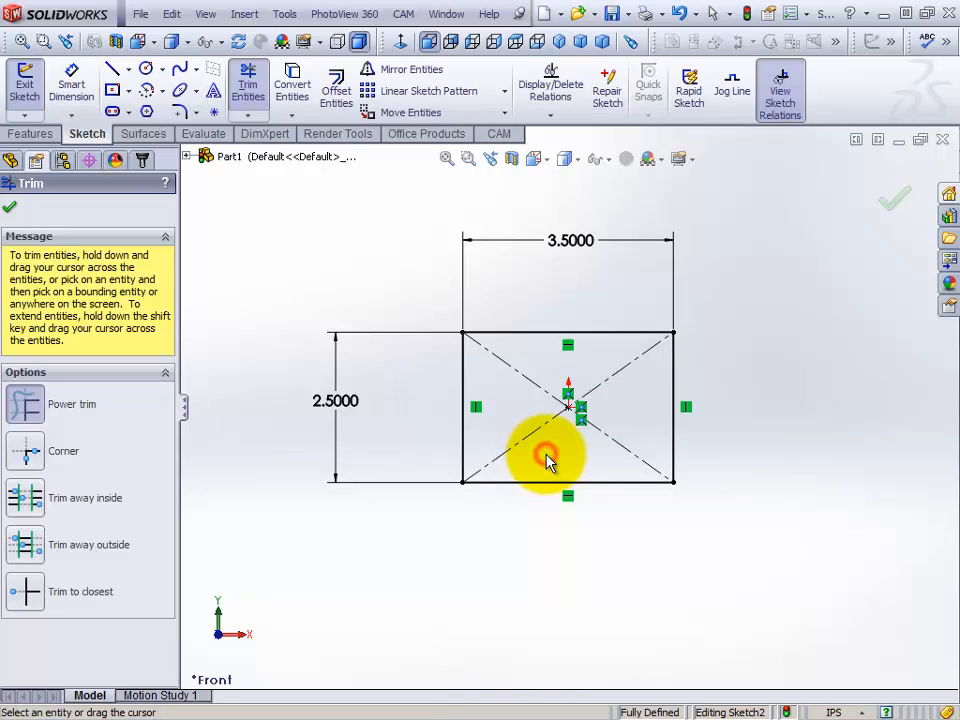
mouse_move(548, 460)
left_mouse_down()
mouse_move(596, 460)
mouse_move(628, 444)
mouse_move(630, 407)
mouse_move(606, 376)
mouse_move(519, 380)
mouse_move(512, 403)
mouse_move(568, 452)
mouse_move(592, 452)
left_mouse_up()
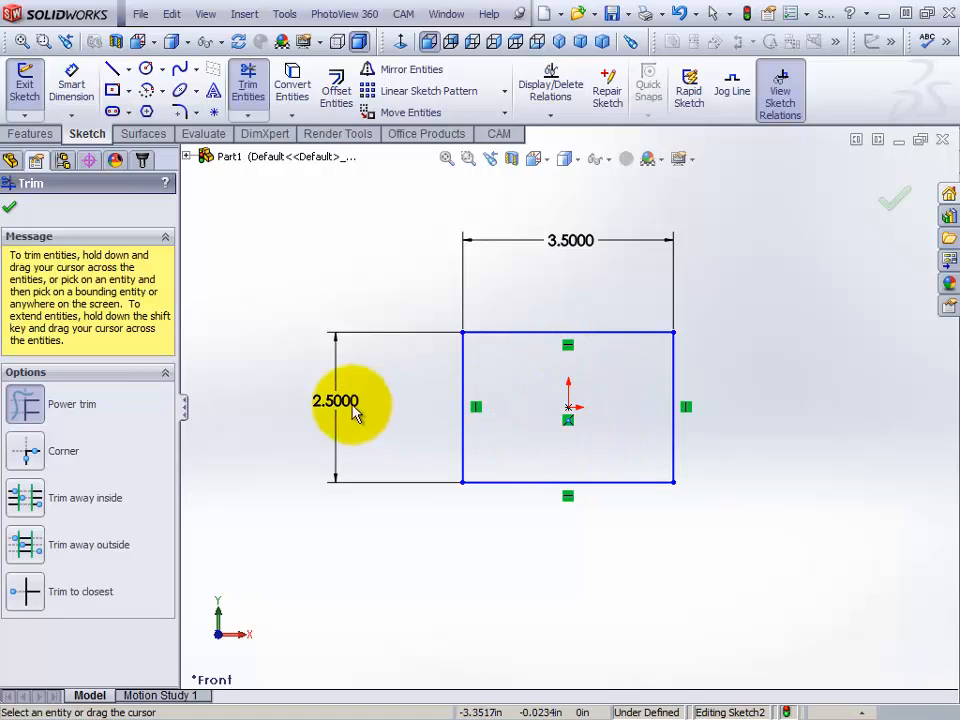
right_click(295, 242)
left_click(326, 249)
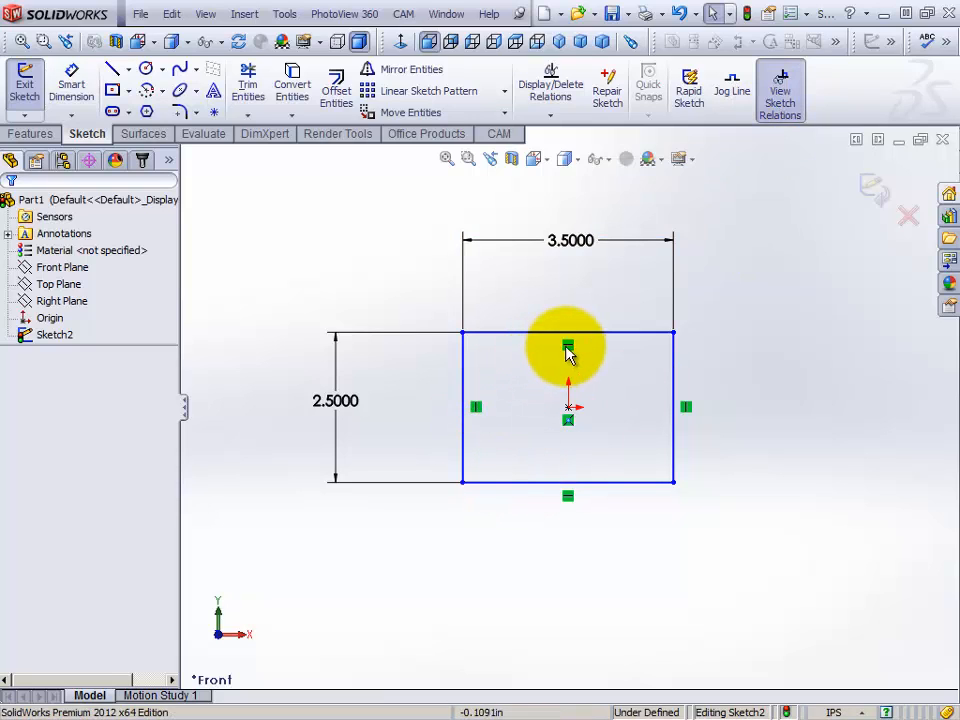
left_click(686, 407)
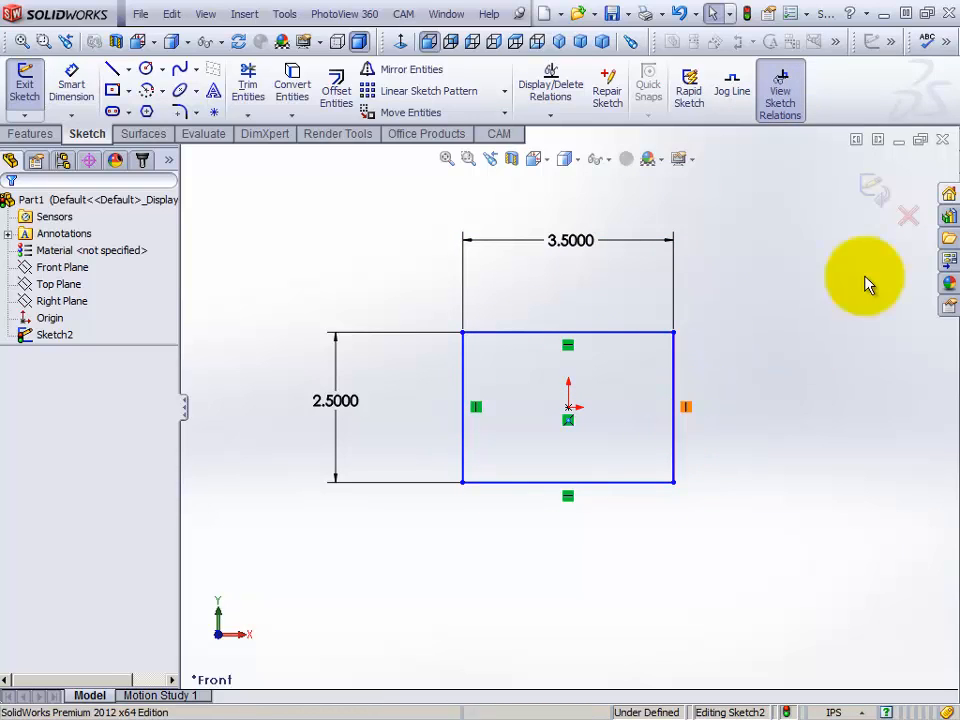
left_click(866, 284)
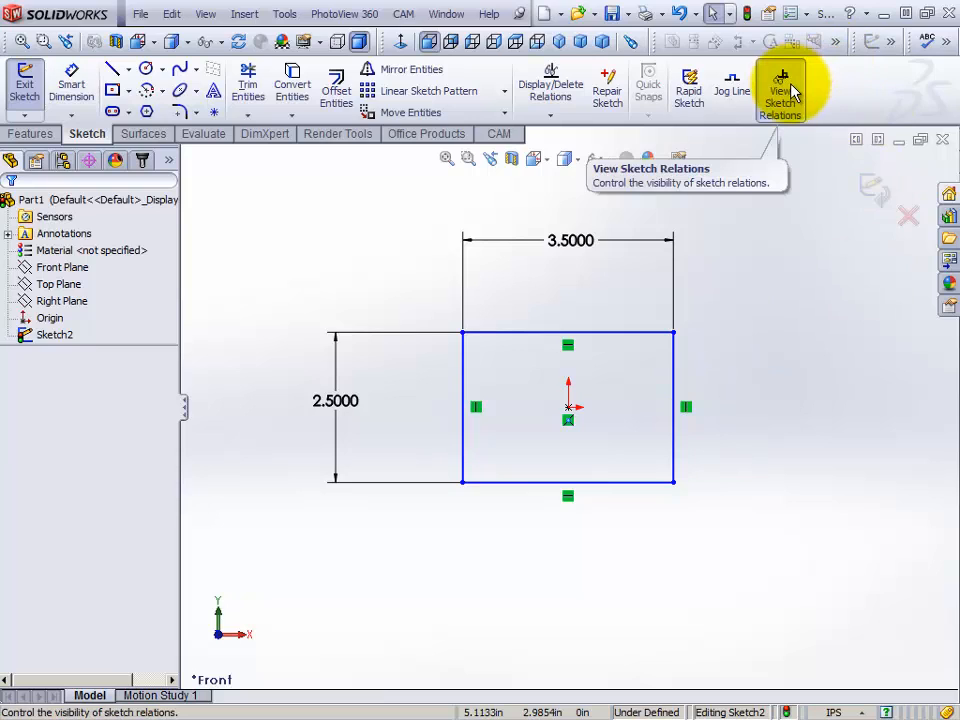